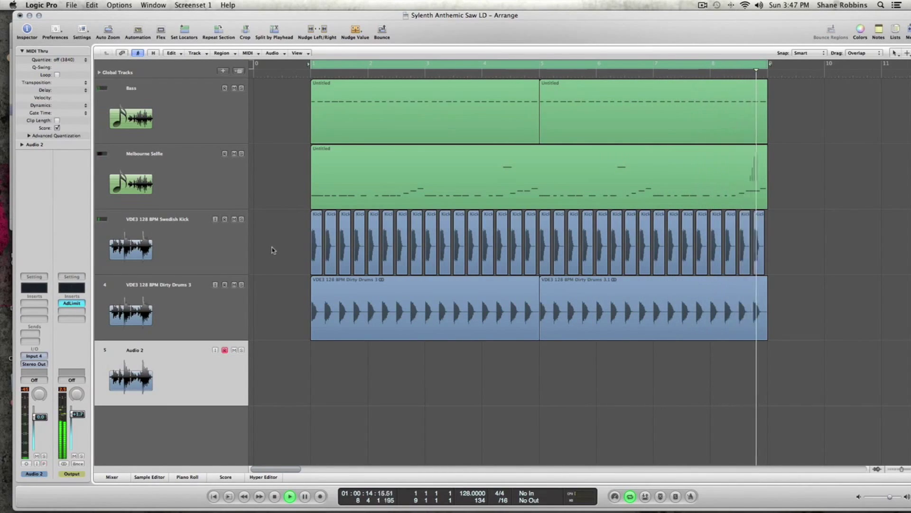
- Stop playback, select the Melbourne Selfie track and listen to it in solo
key("space")
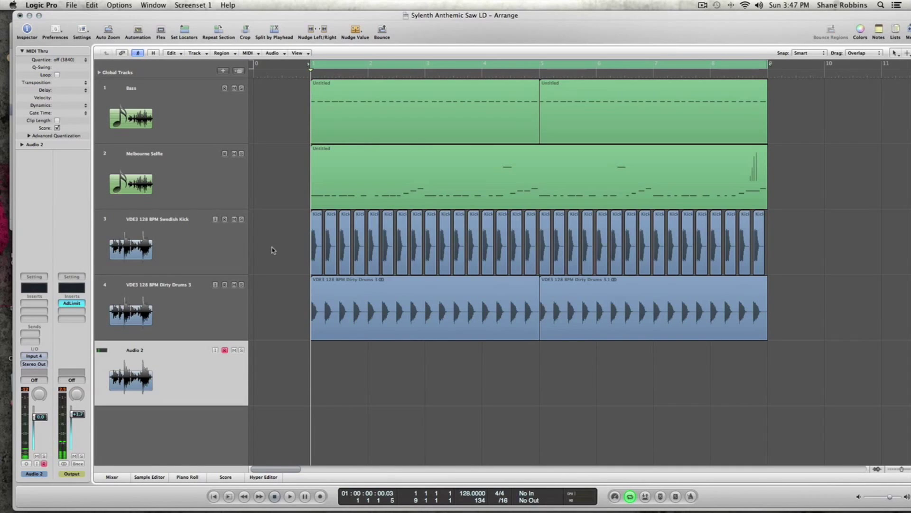
left_click(272, 247)
left_click(269, 192)
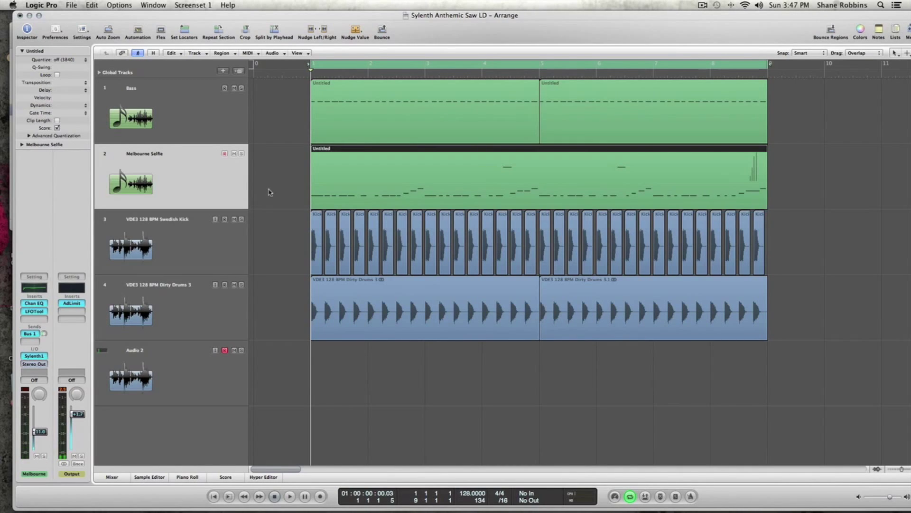
key("space")
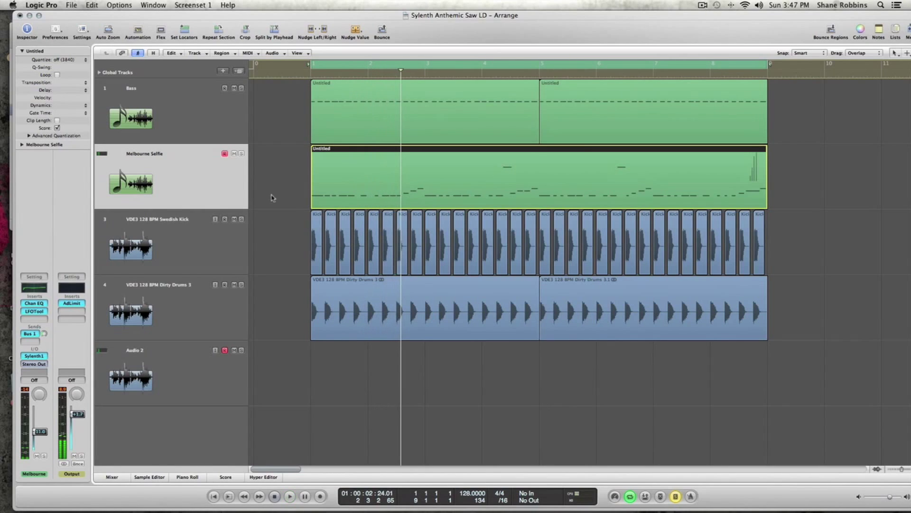
key("ctrl+Down")
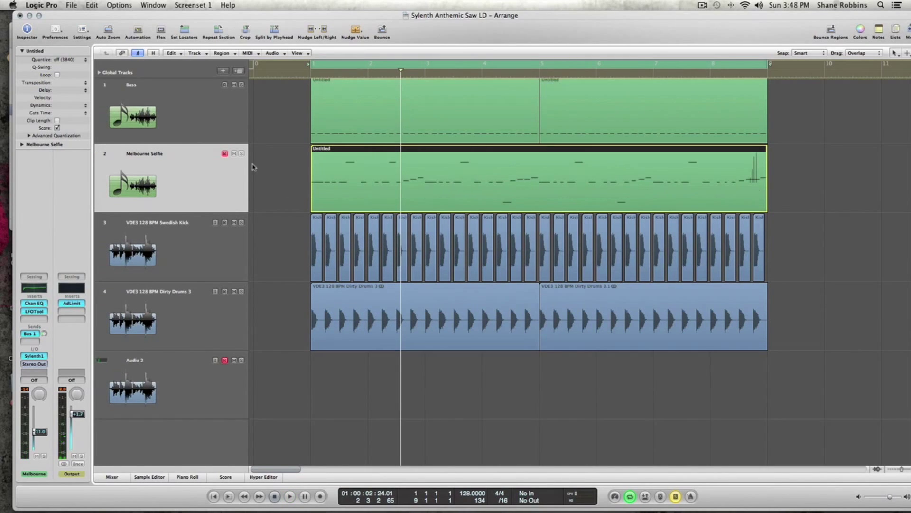
- Select the Bass track and listen to its two regions in solo
scroll(251, 164, "right", 1)
left_click(210, 121)
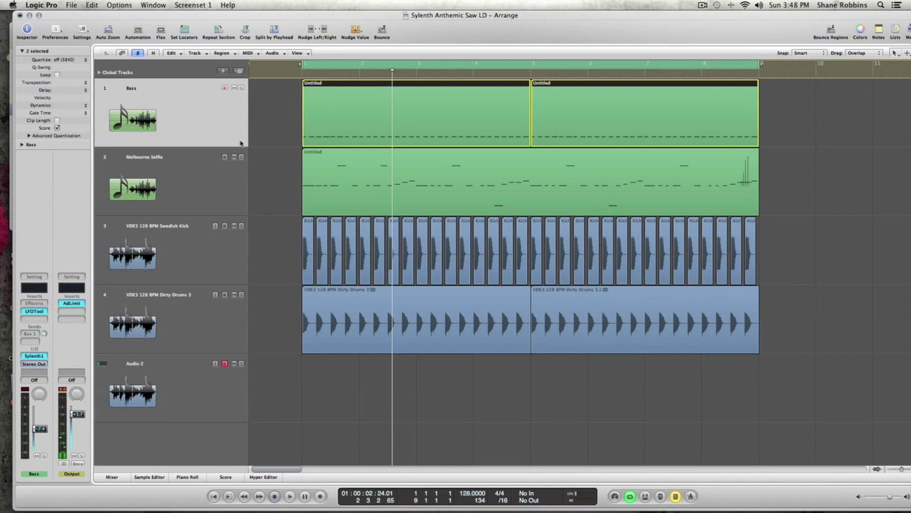
key("space")
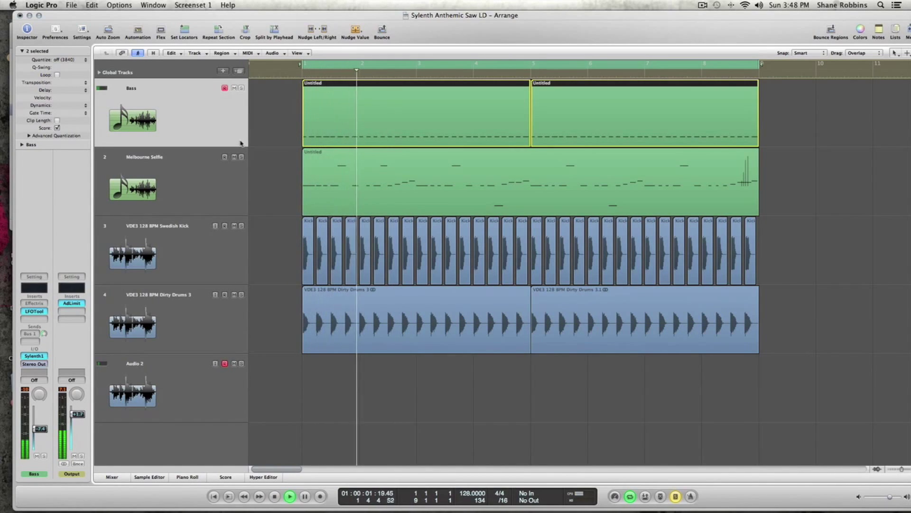
key("space")
left_click(239, 190)
left_click(218, 130)
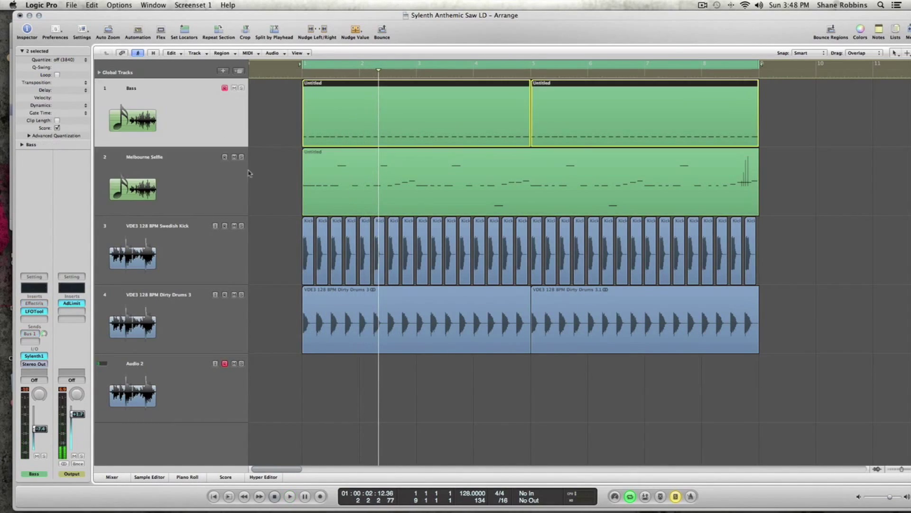
- Open LFOTool on the Bass track to examine its volume curve while the bass plays
left_click(34, 311)
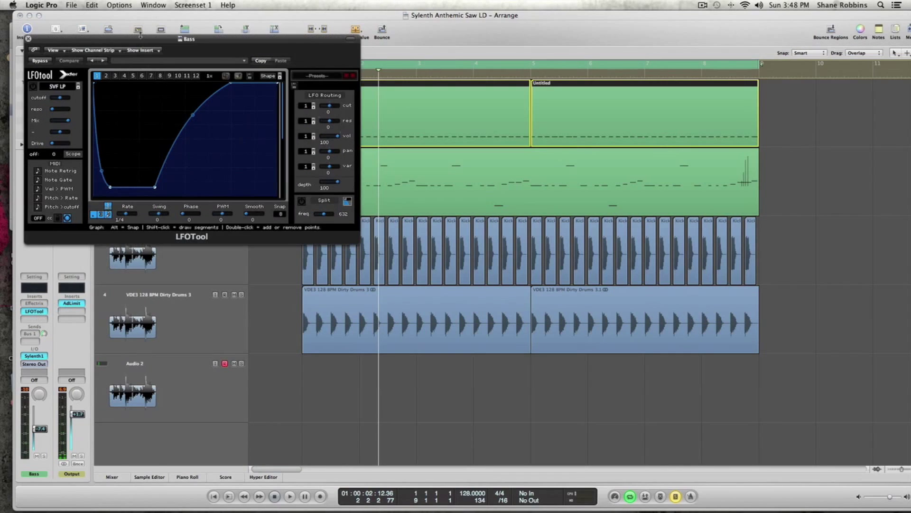
left_click_drag(139, 37, 353, 156)
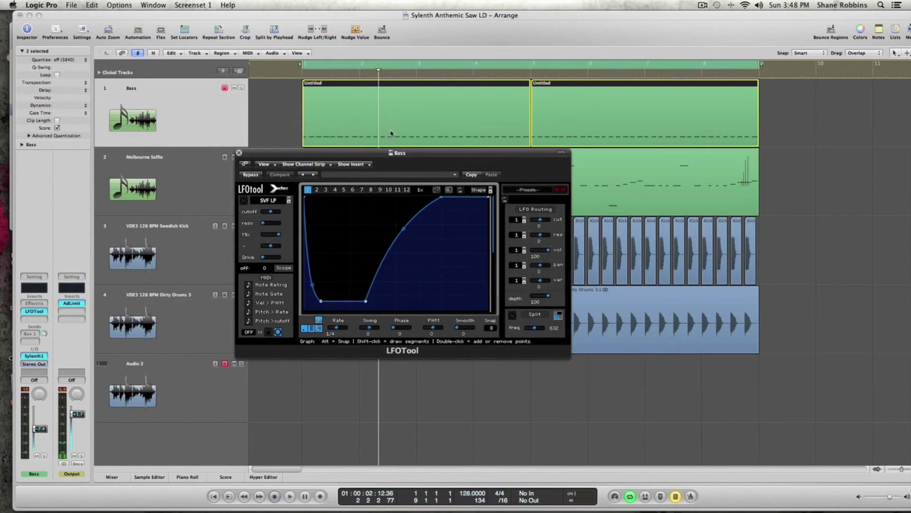
key("space")
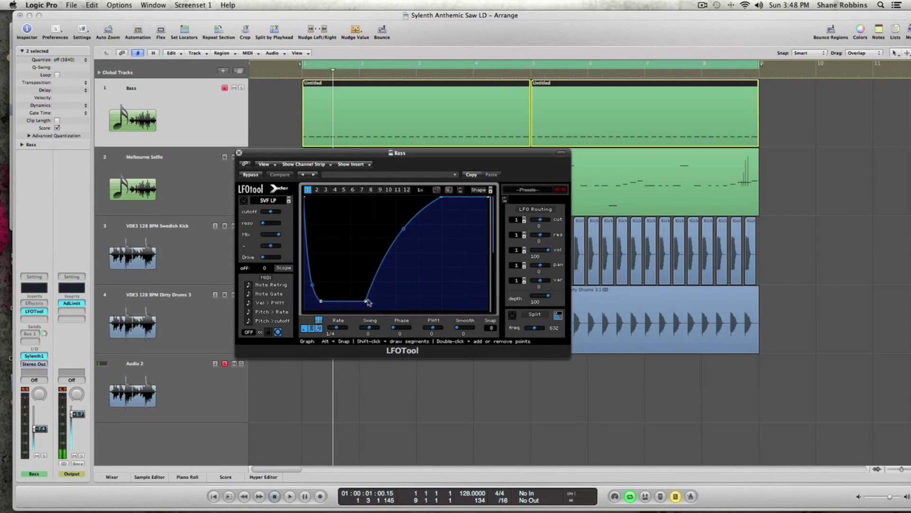
left_click(241, 153)
- Open LFOTool on the Melbourne Selfie track and examine its volume curve while the lead plays
left_click(236, 194)
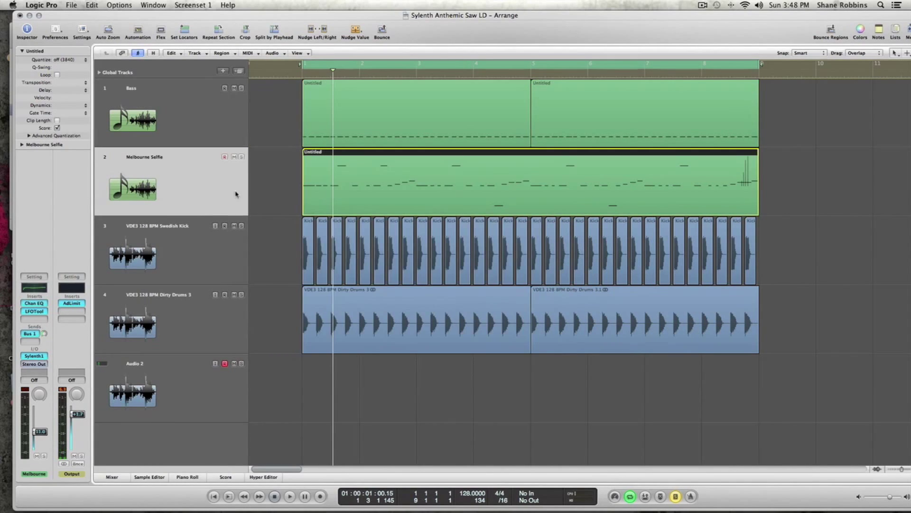
left_click(39, 312)
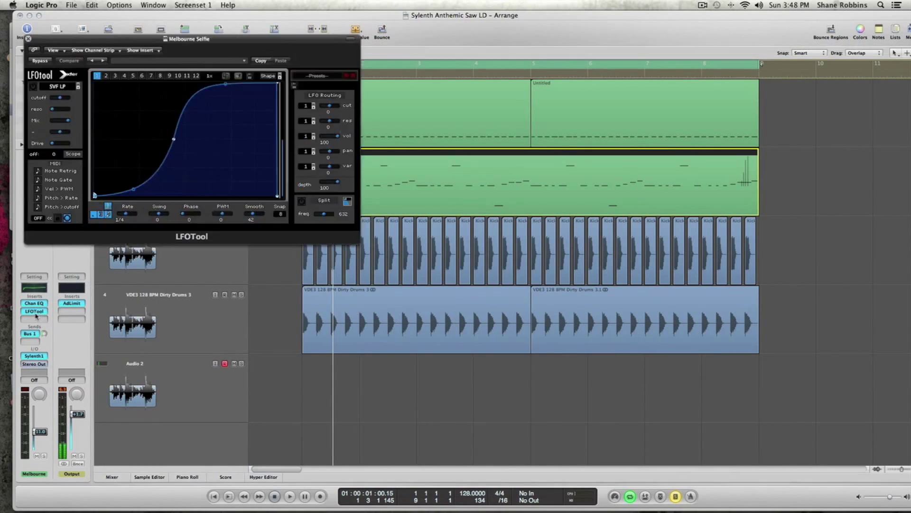
left_click_drag(102, 39, 422, 237)
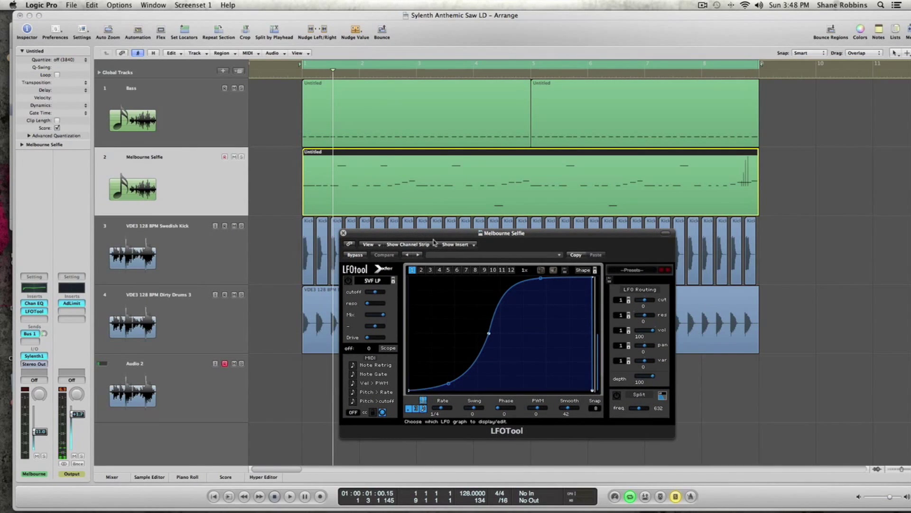
key("space")
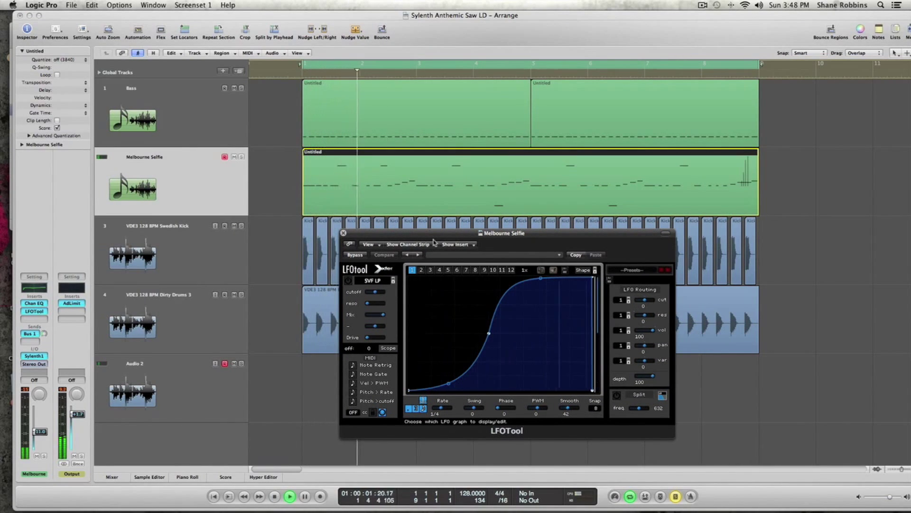
key("space")
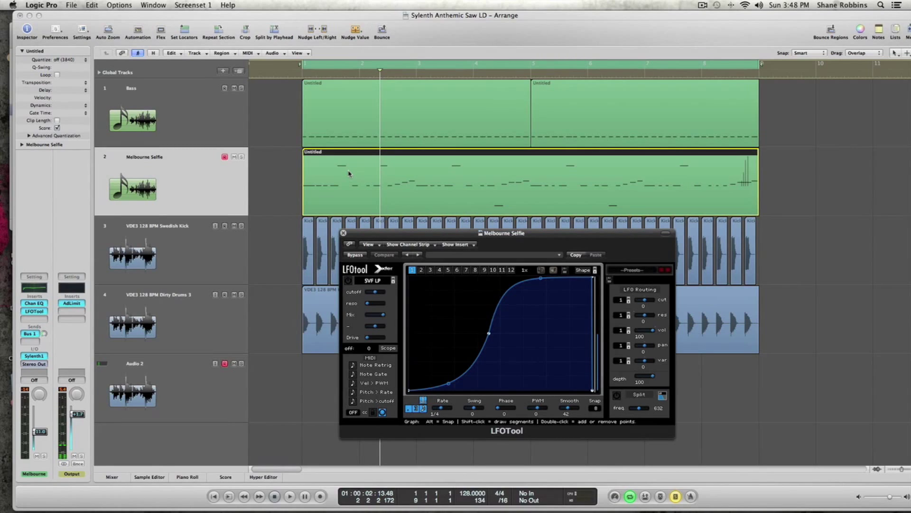
left_click(343, 234)
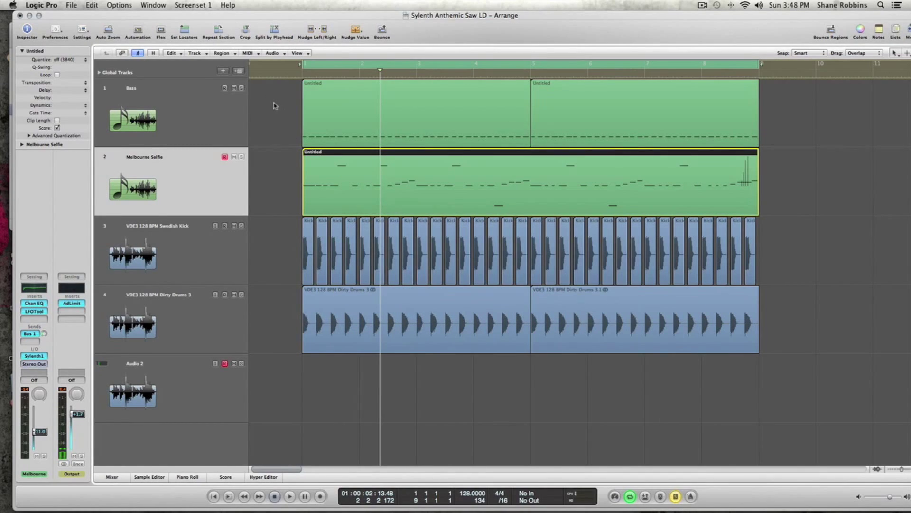
- Turn off solo, play the full arrangement and select the kick and dirty drums regions
key("s")
key("space")
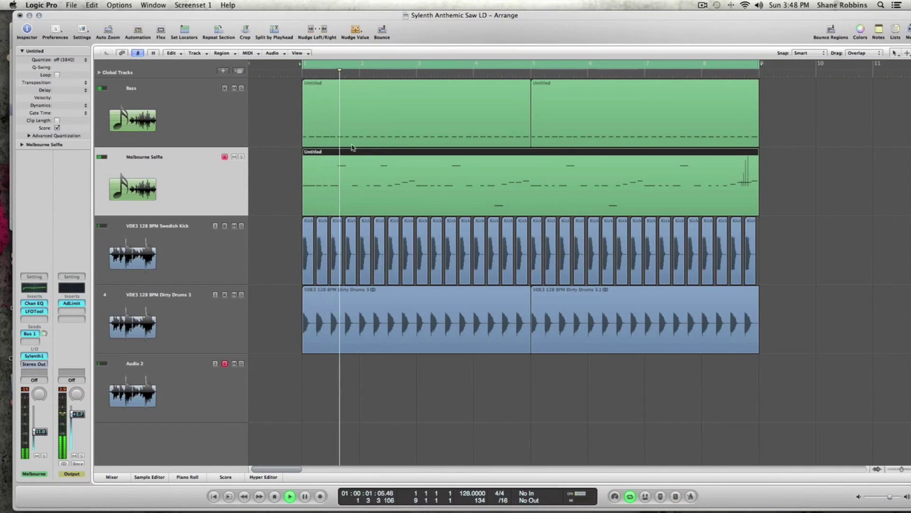
key("ctrl+Up")
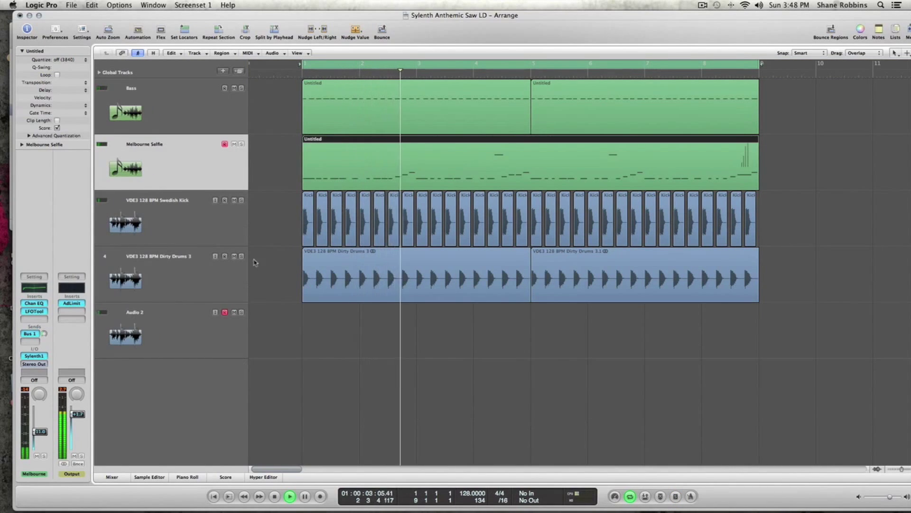
key("space")
left_click_drag(276, 220, 308, 302)
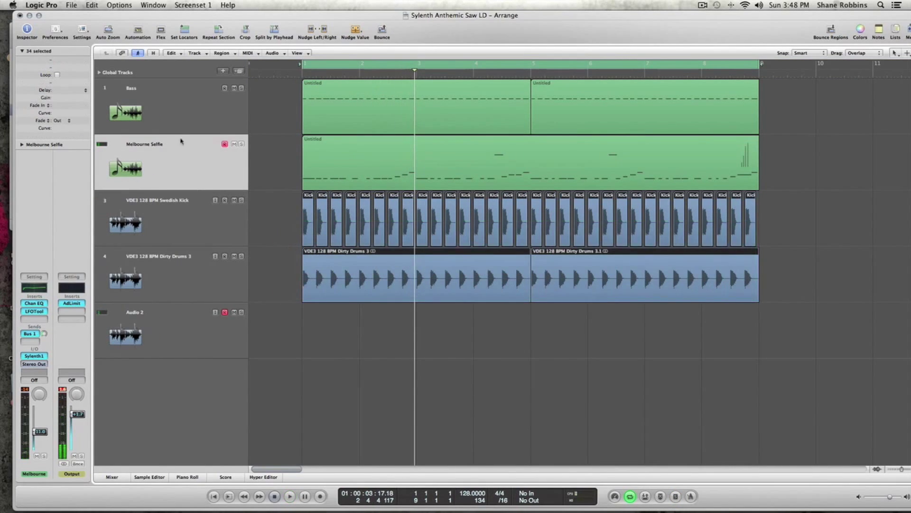
- Duplicate the Melbourne Selfie track with its settings, copy its region onto the new track and mute the original track
left_click(181, 143)
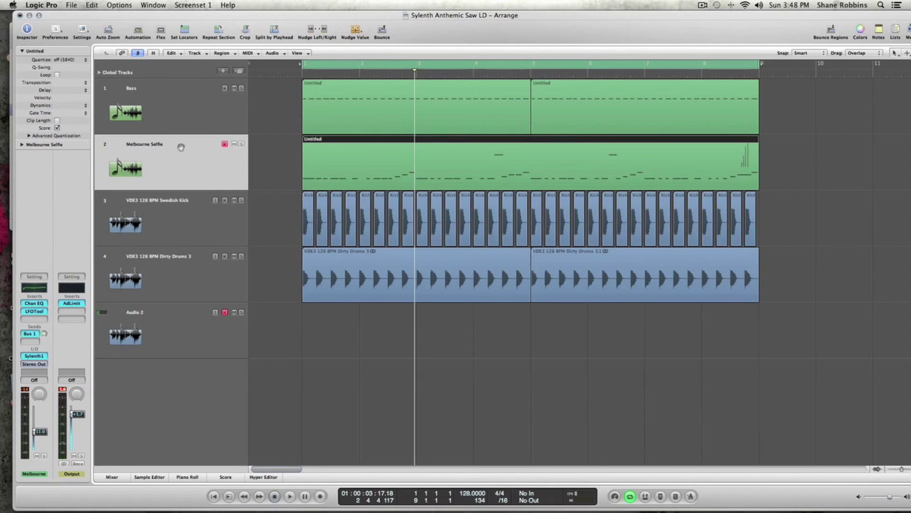
key("super+d")
left_click(351, 198)
left_click_drag(346, 188, 347, 200)
left_click(234, 144)
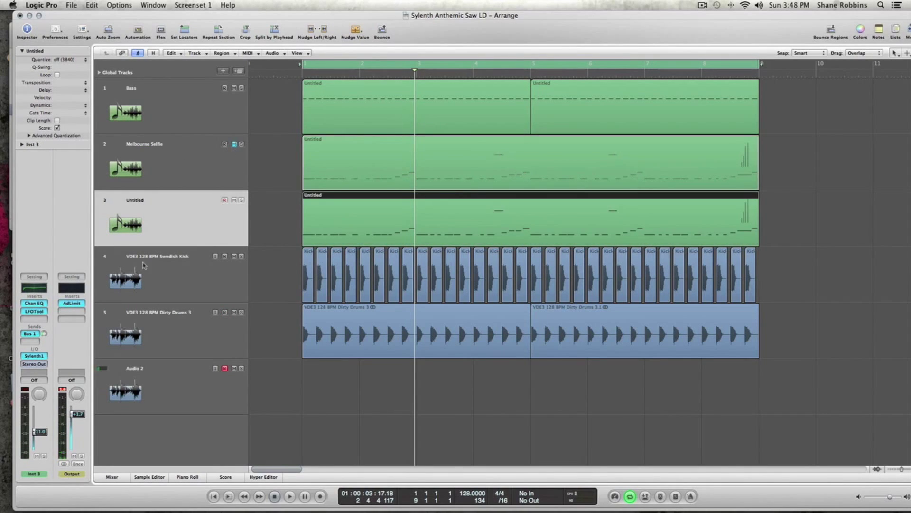
- Initialise the Sylenth1 preset on the duplicated track and play the loop with the init sound
left_click(35, 356)
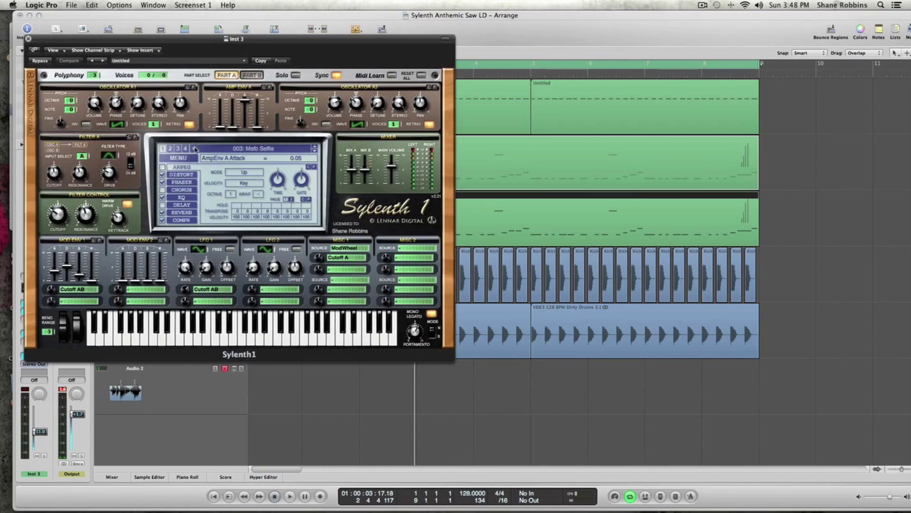
left_click(184, 161)
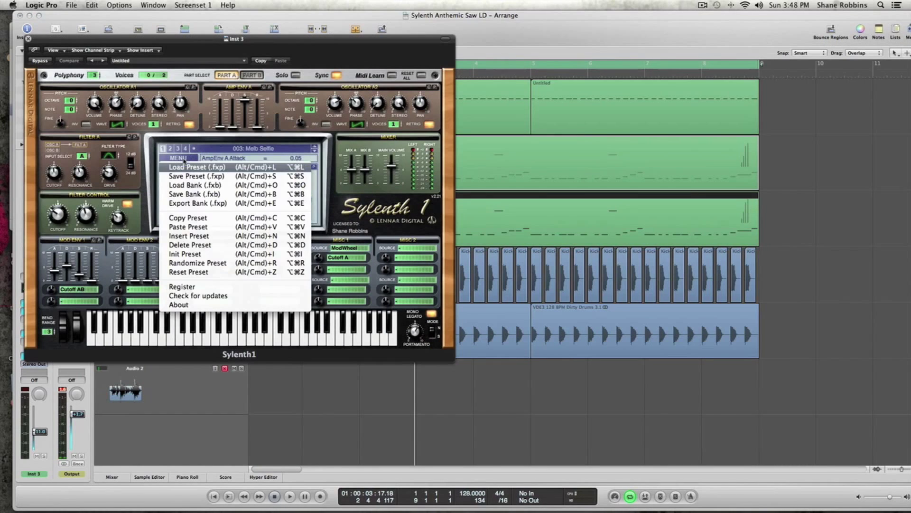
left_click(205, 254)
key("space")
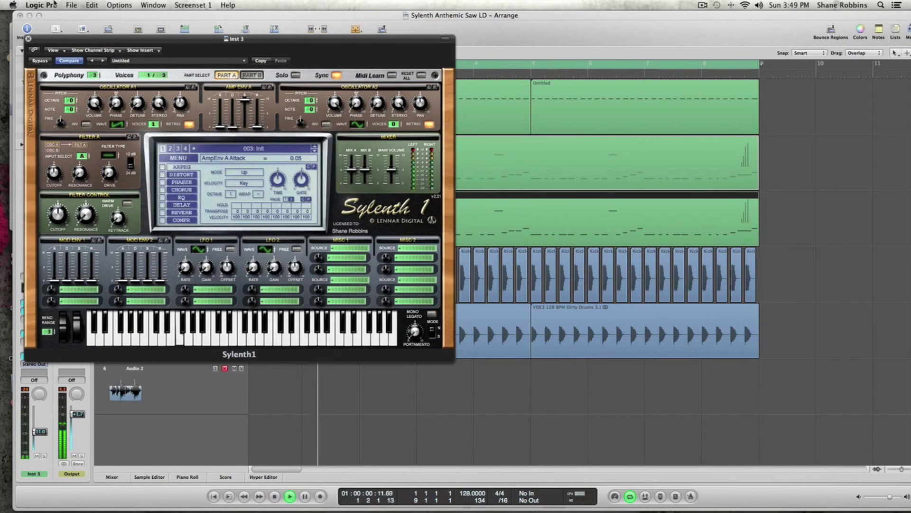
left_click_drag(33, 40, 528, 17)
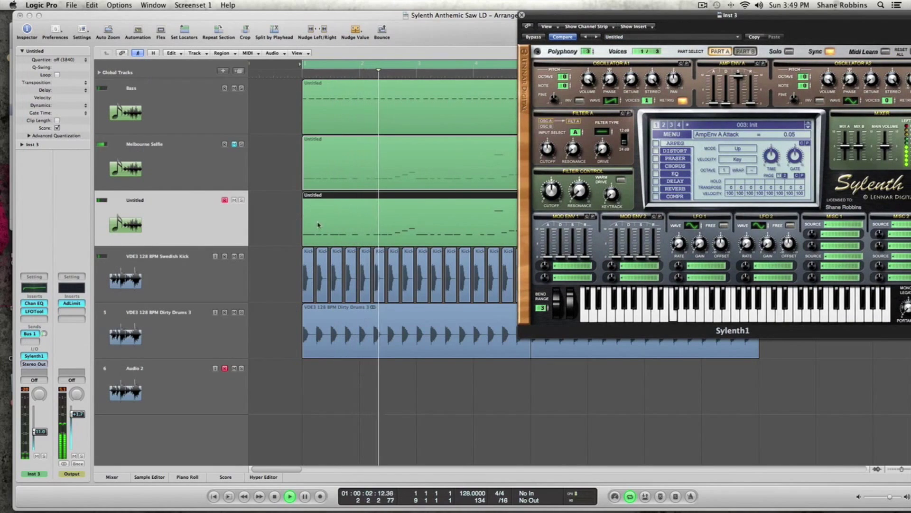
- Check the Bass track's channel during playback and return to the duplicated track's Sylenth1 instrument
left_click(193, 104)
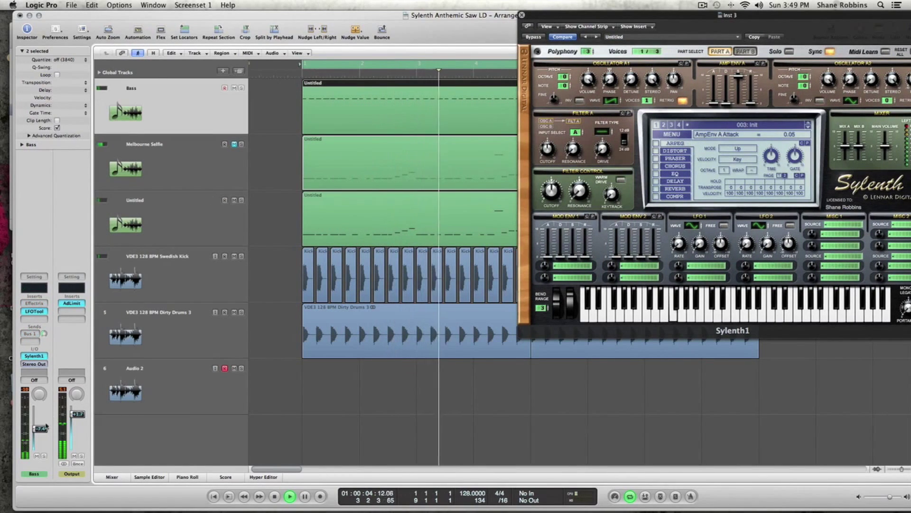
left_click(206, 230)
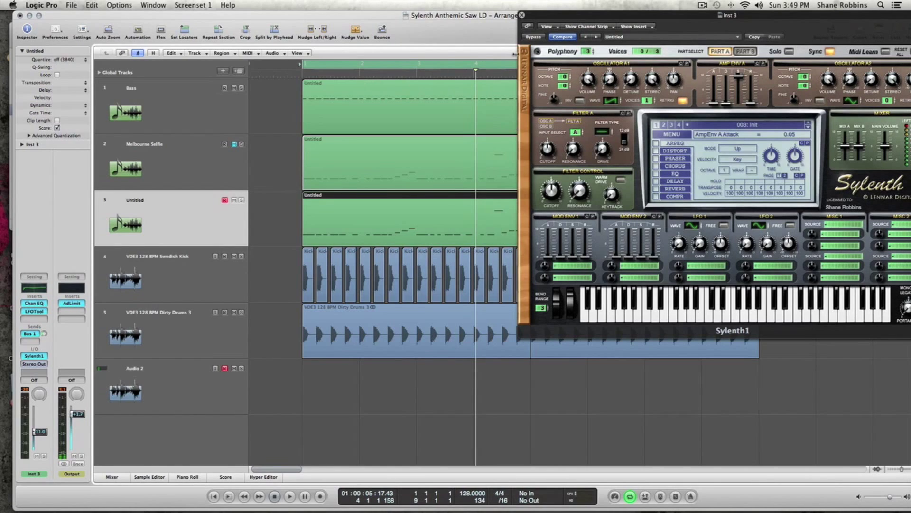
left_click_drag(553, 18, 477, 17)
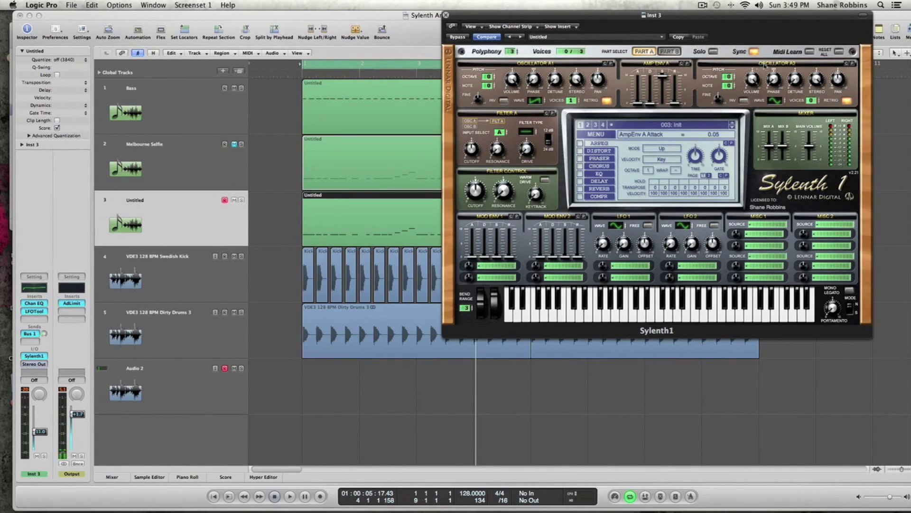
- Set oscillator A1's phase to 236.57 degrees and listen to the result
left_click(754, 52)
left_click(536, 101)
left_click_drag(533, 80, 527, 12)
key("space")
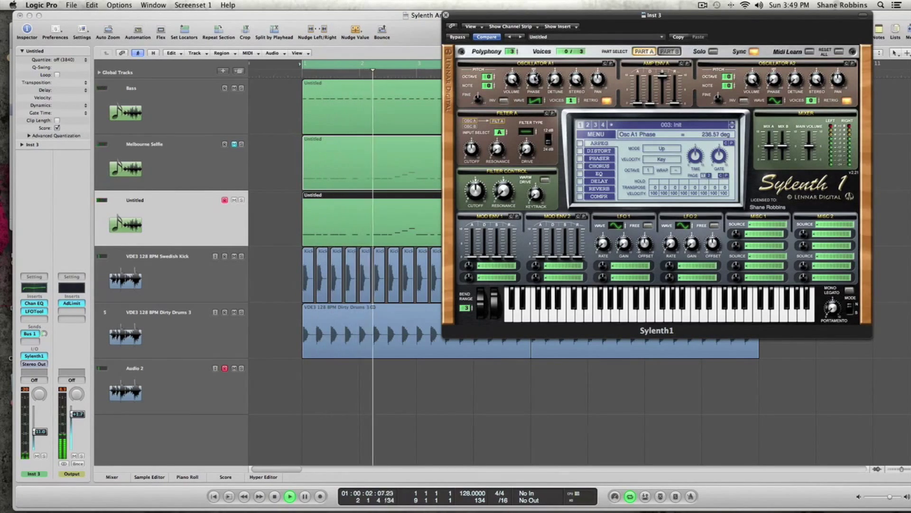
left_click_drag(535, 78, 536, 80)
key("space")
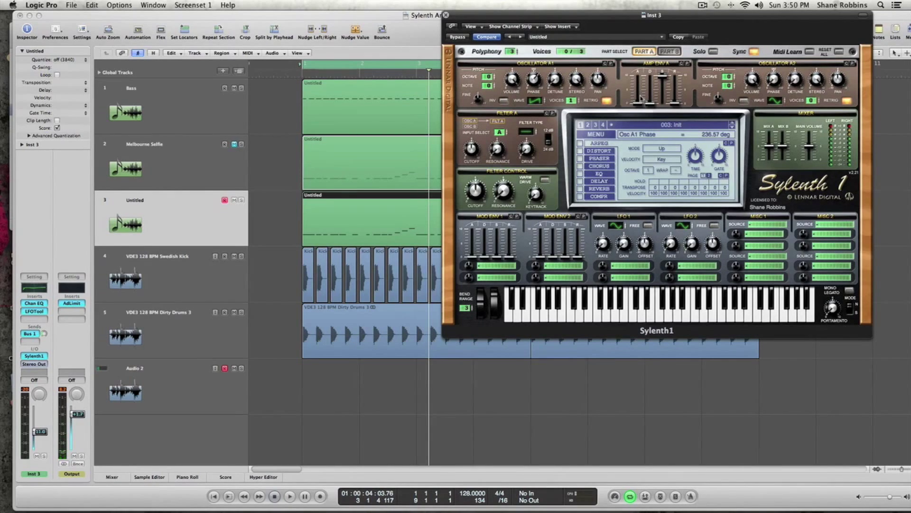
- Set oscillator A2 to a saw wave with one voice and a volume of 7.43 while listening to the loop
left_click(775, 100)
left_click(755, 82)
left_click_drag(757, 114, 758, 109)
left_click_drag(815, 103, 814, 100)
mouse_move(758, 85)
key("space")
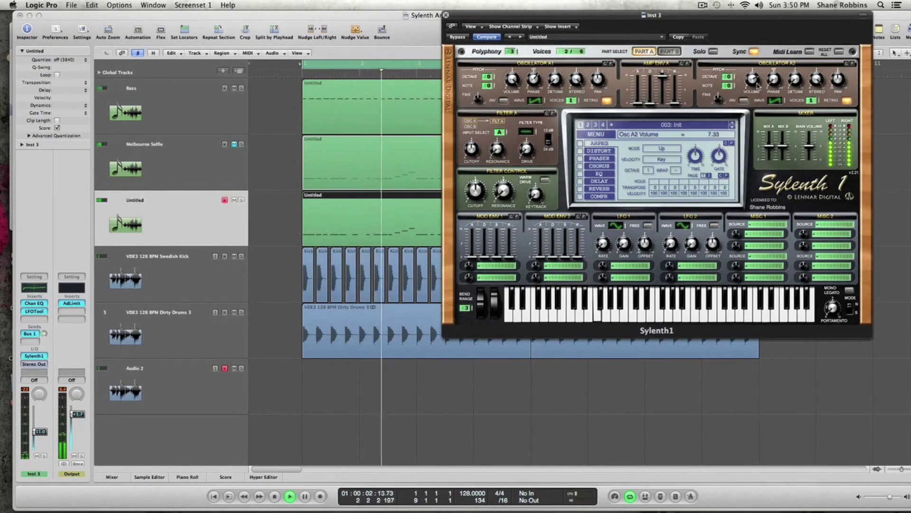
left_click_drag(757, 84, 757, 84)
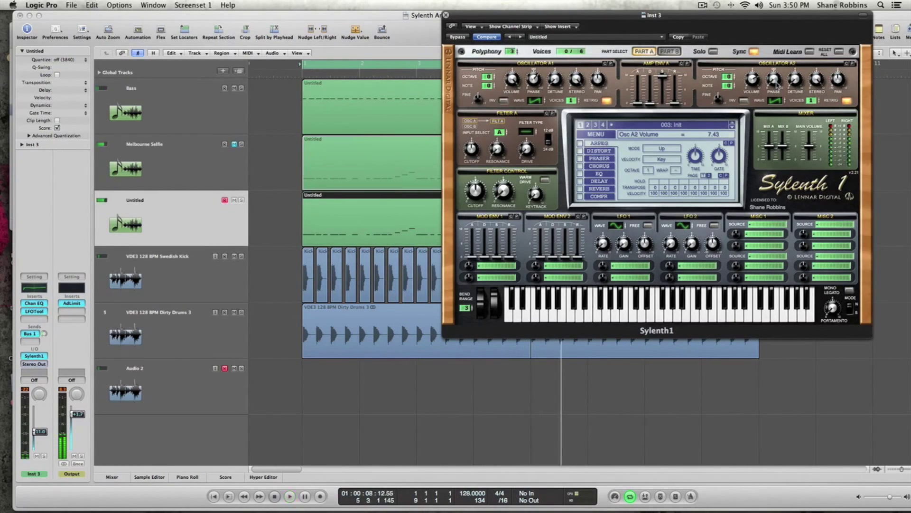
key("space")
- Set oscillator A2's phase to 121.71 degrees and listen to both oscillators together
scroll(773, 79, "up", 1)
left_click_drag(772, 80, 769, 42)
left_click_drag(772, 75, 775, 78)
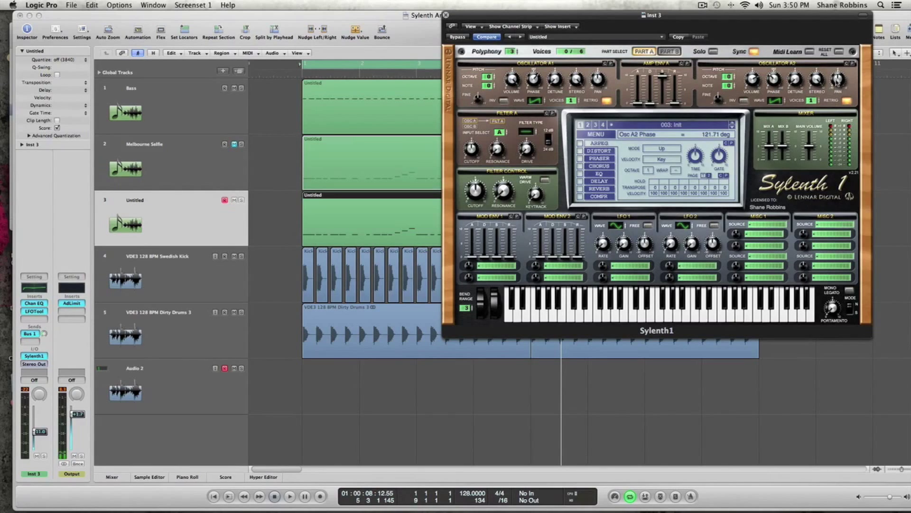
key("space")
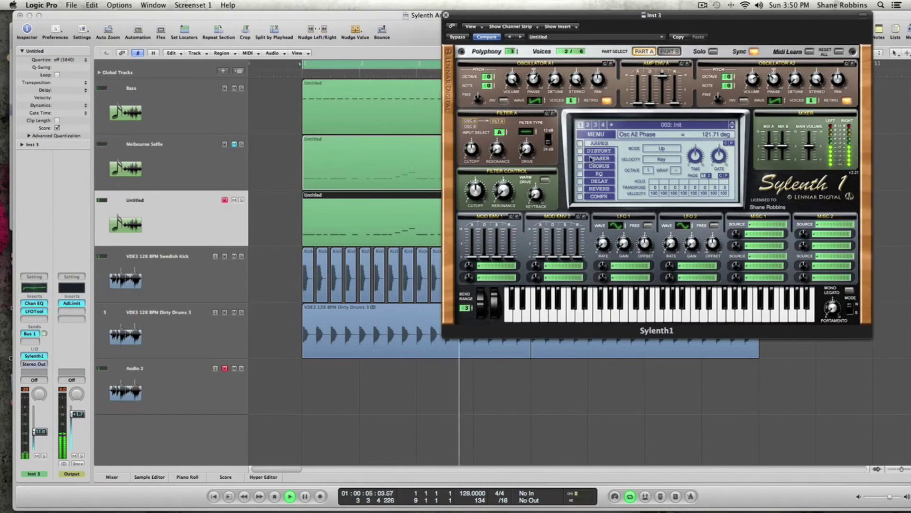
key("space")
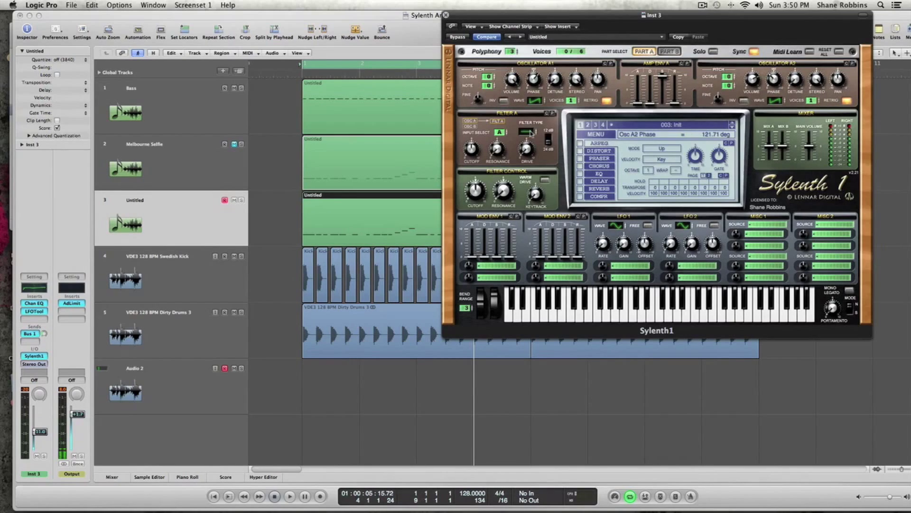
- Cycle filter A's type through the highpass setting to bandpass
left_click(530, 133)
left_click(531, 132)
left_click(531, 132)
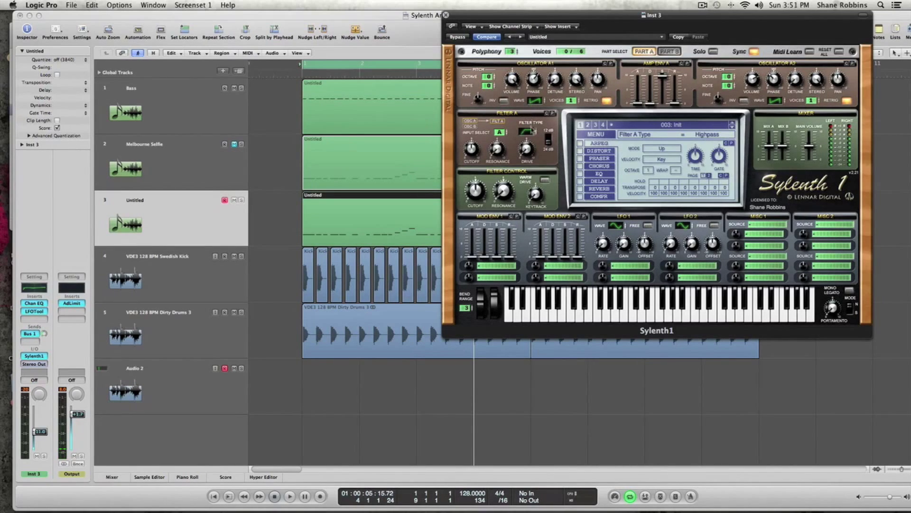
left_click(532, 134)
mouse_move(472, 149)
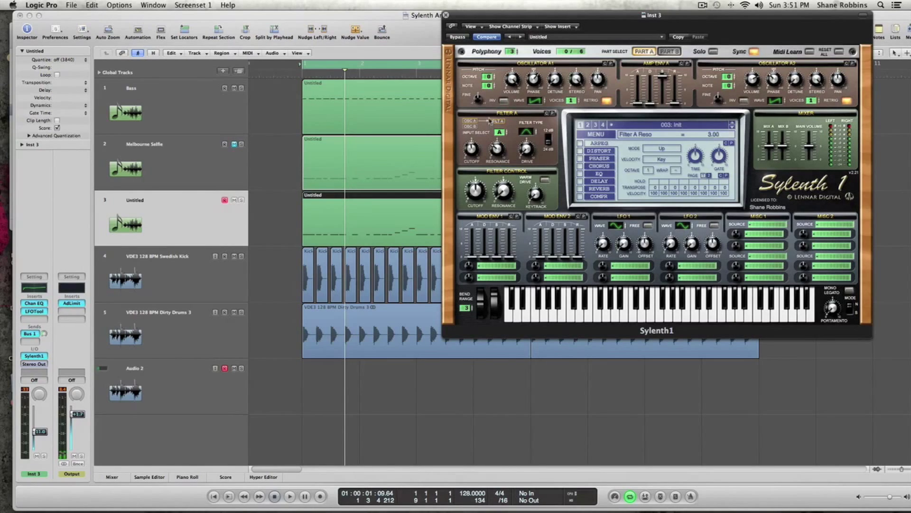
- Set filter A's resonance to 4.43 while listening to the loop
left_click_drag(490, 113, 491, 105)
key("space")
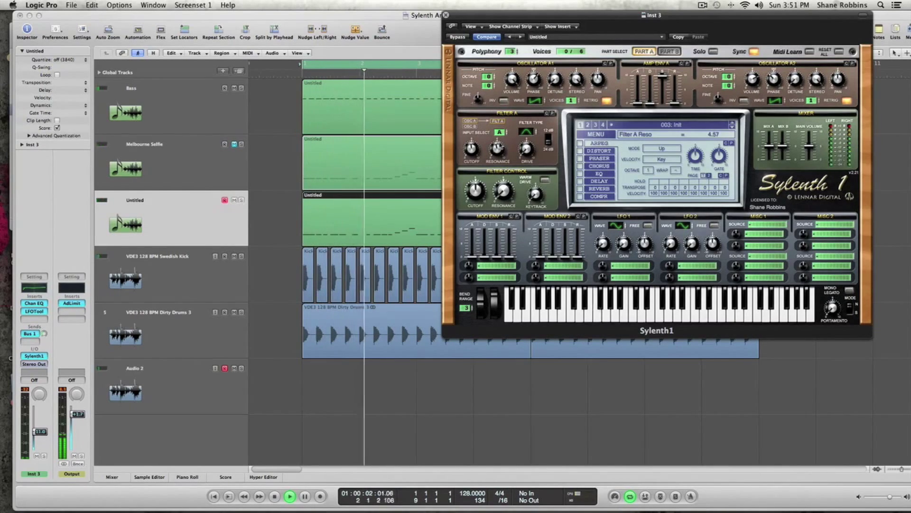
left_click_drag(498, 146, 497, 143)
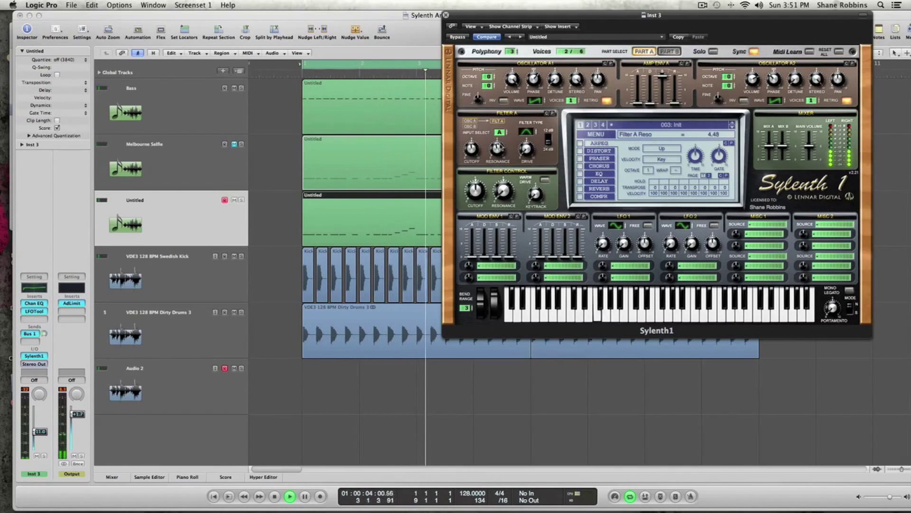
key("space")
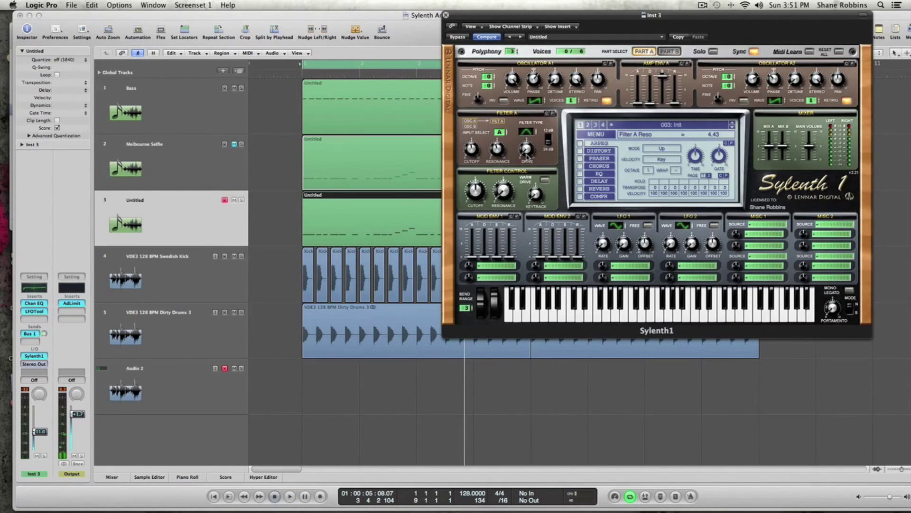
- Set filter A's drive to 2.71 and the Mix A level to 5.92 while listening to the loop
left_click_drag(527, 156, 525, 126)
key("space")
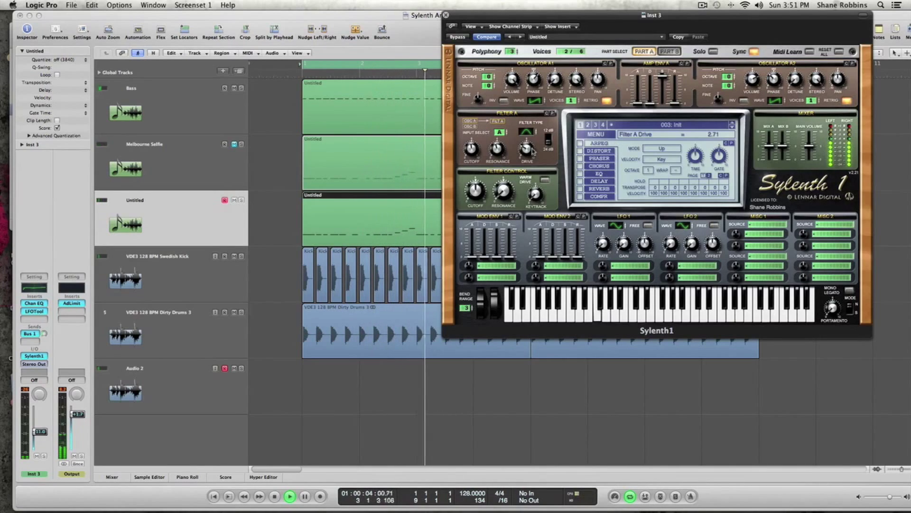
left_click(776, 147)
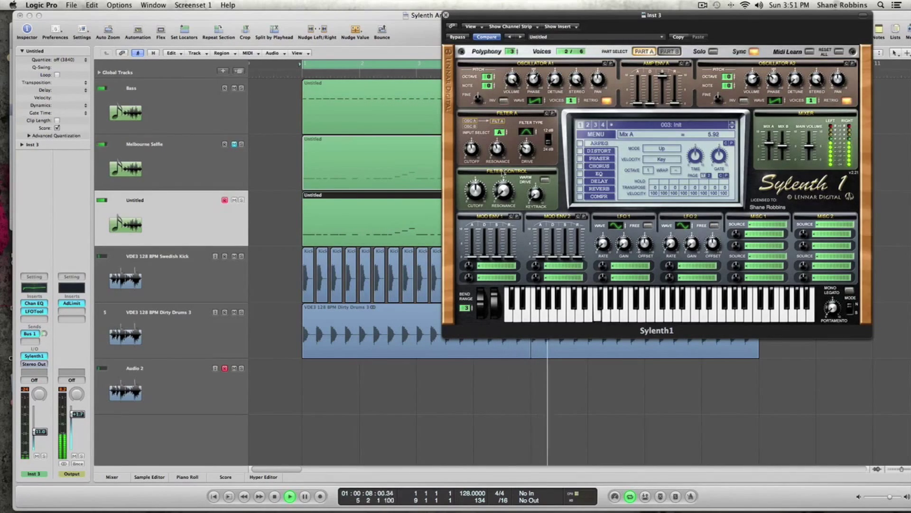
key("space")
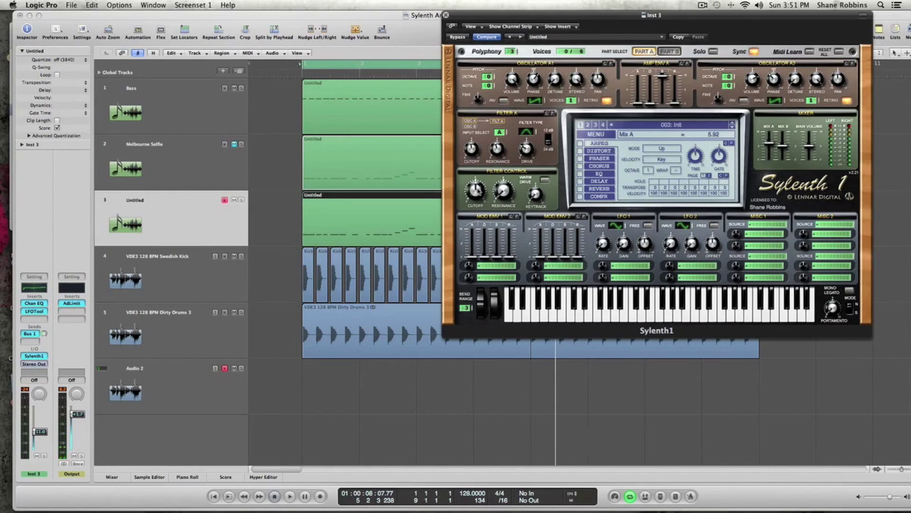
- Adjust the filter control's cutoff and turn on Warm Drive, checking the sound with playback
mouse_move(476, 191)
left_mouse_down()
mouse_move(479, 209)
mouse_move(477, 197)
left_mouse_up()
key("space")
left_click(545, 180)
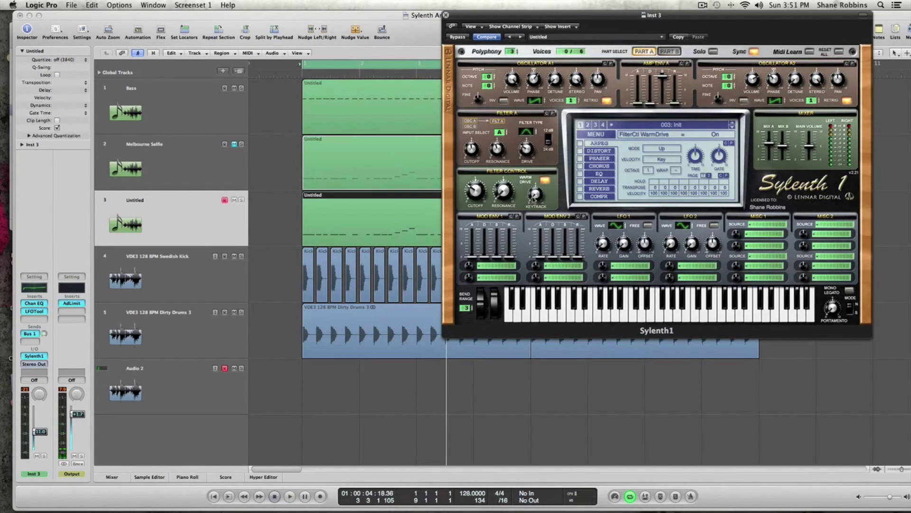
- Set the filter control's resonance to 4.24
left_click(503, 191)
left_click_drag(503, 184, 503, 179)
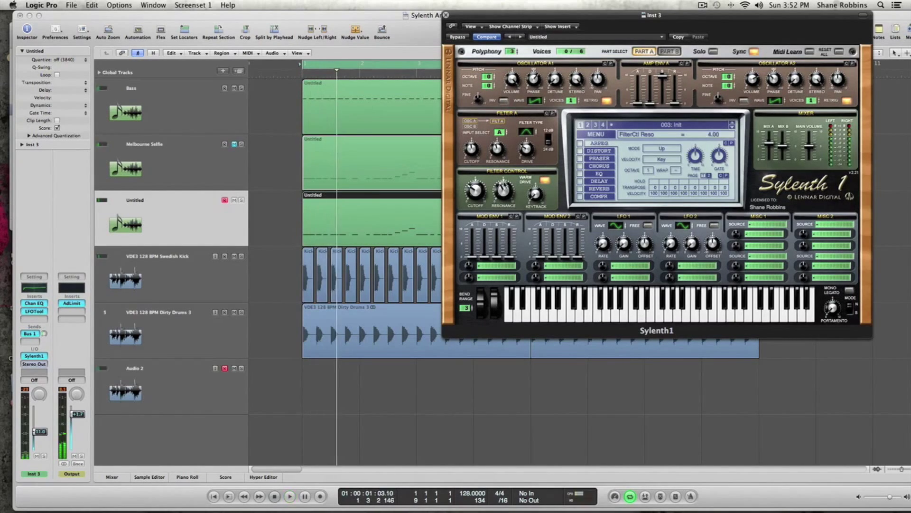
left_click_drag(504, 190, 503, 185)
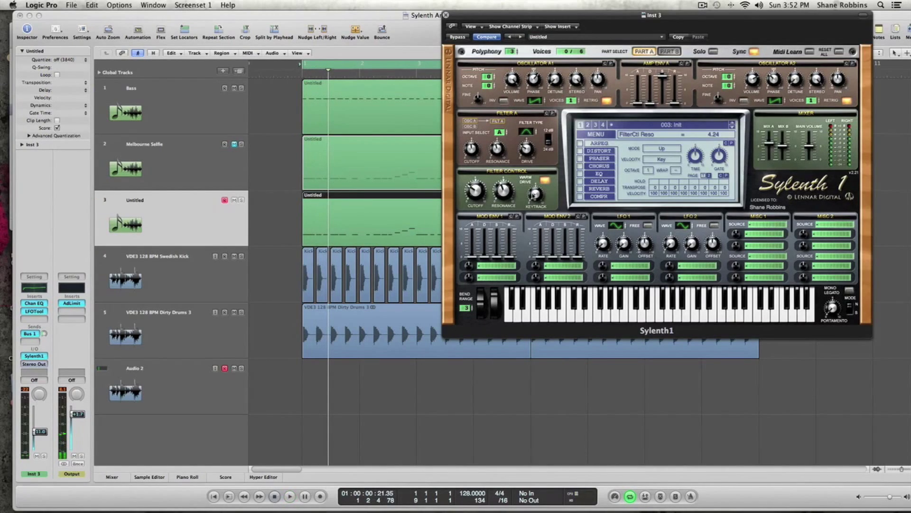
- Set the filter control's keytrack to 3.29 while listening to the loop
mouse_move(532, 190)
left_mouse_down()
mouse_move(531, 164)
mouse_move(536, 189)
left_mouse_up()
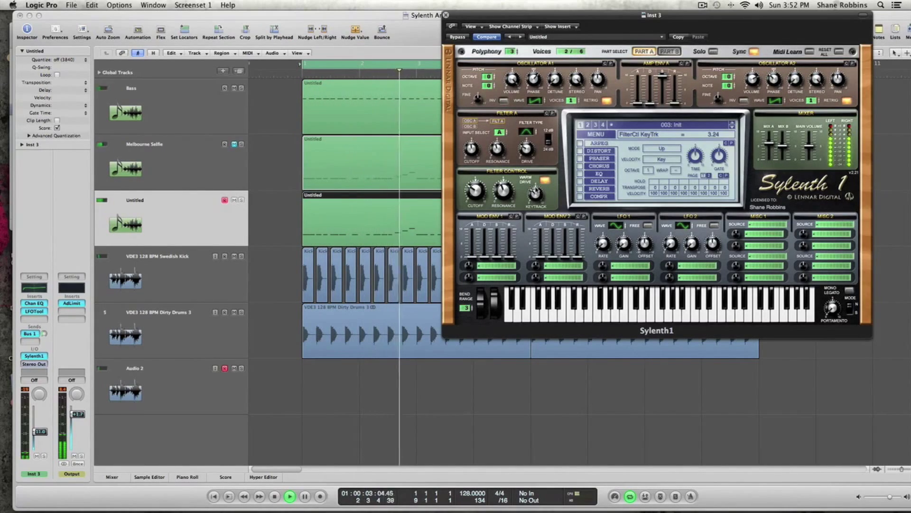
left_click_drag(540, 196, 539, 195)
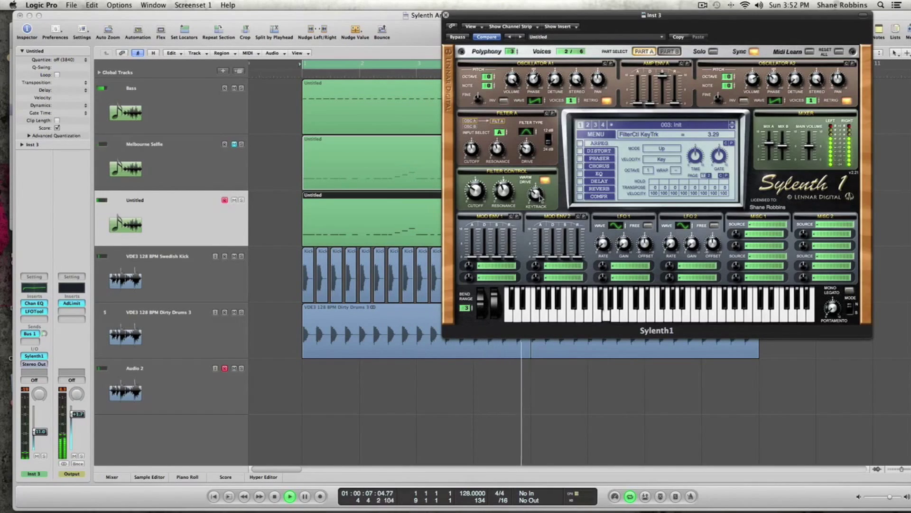
key("space")
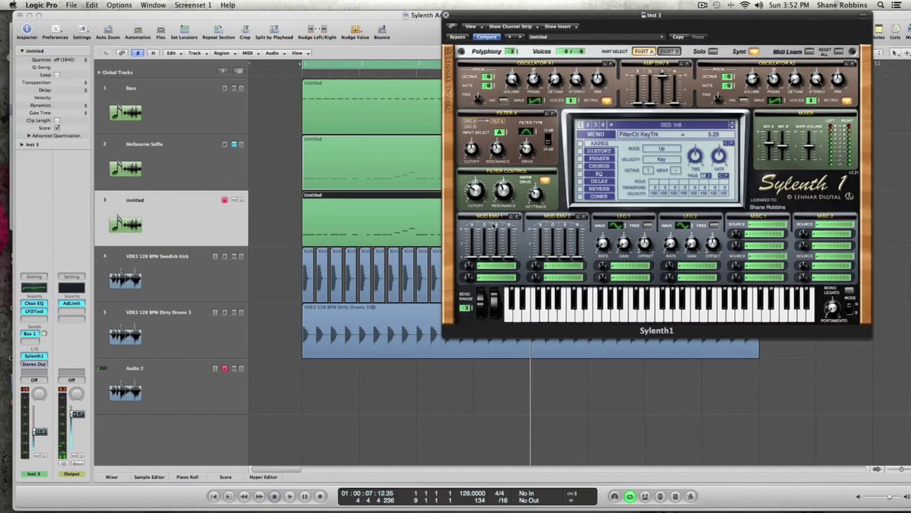
- Route Mod Env 1 to Cutoff AB with an amount of 0.29, set its attack to 3.10 and listen to it
left_click(485, 267)
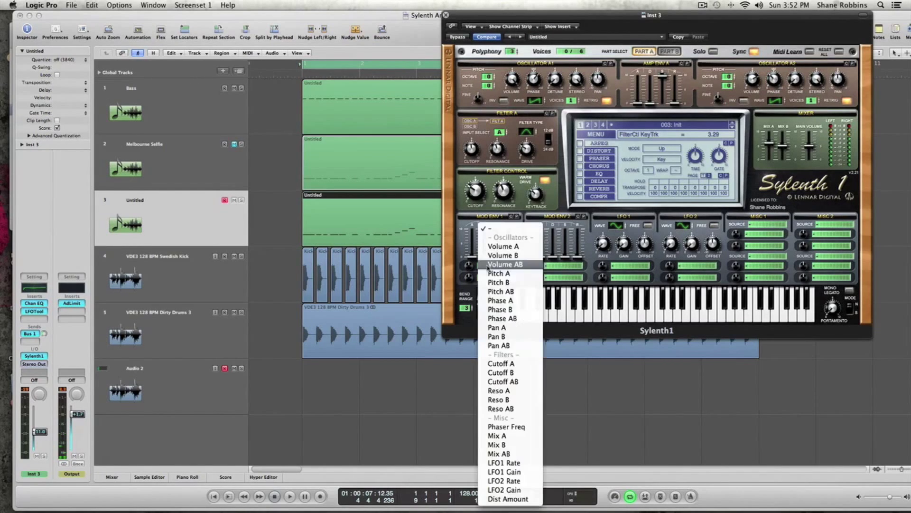
left_click(504, 381)
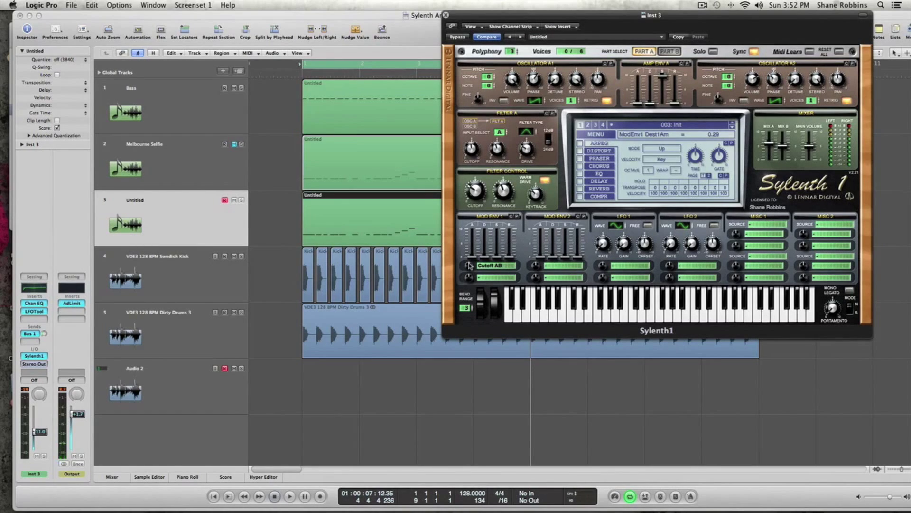
left_click_drag(472, 256, 471, 236)
left_click_drag(472, 254, 472, 253)
key("space")
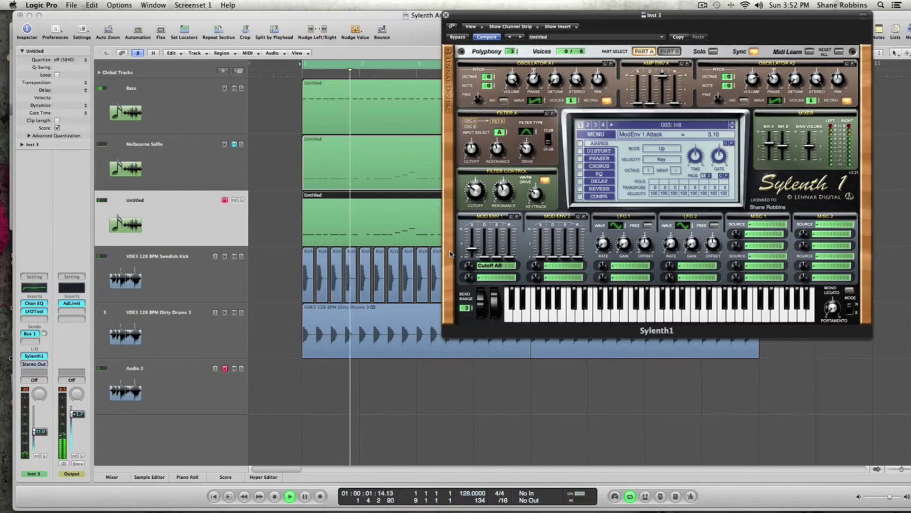
key("space")
- Set Mod Env 1's decay to 5.46 and sustain to 2.07, listening to the loop after each change
left_click_drag(483, 258, 485, 236)
key("space")
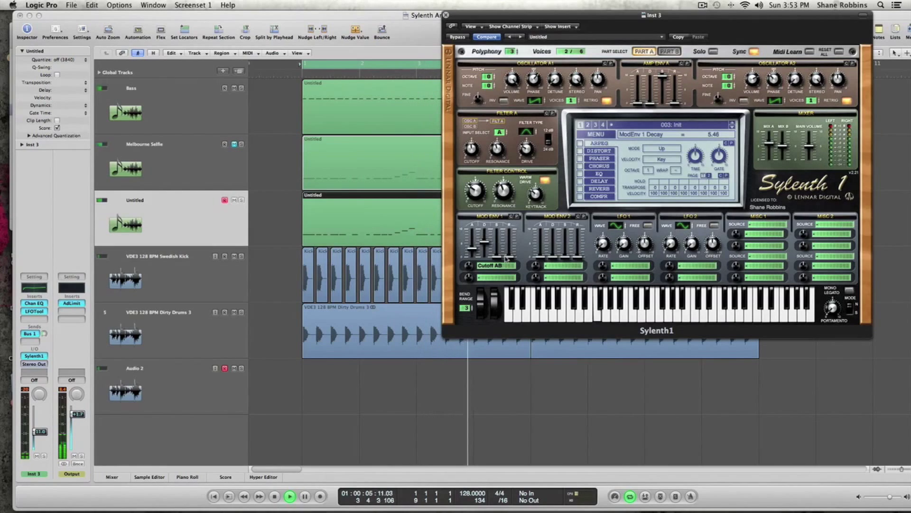
key("space")
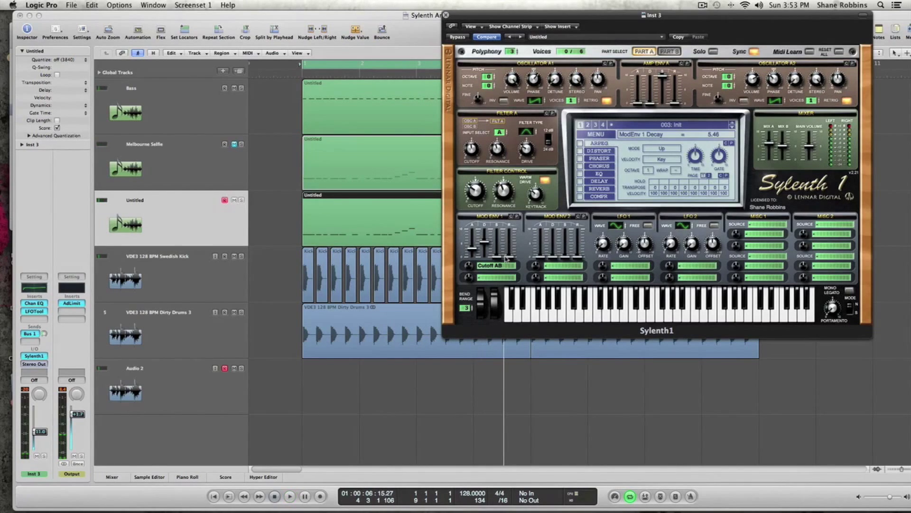
left_click_drag(497, 257, 496, 254)
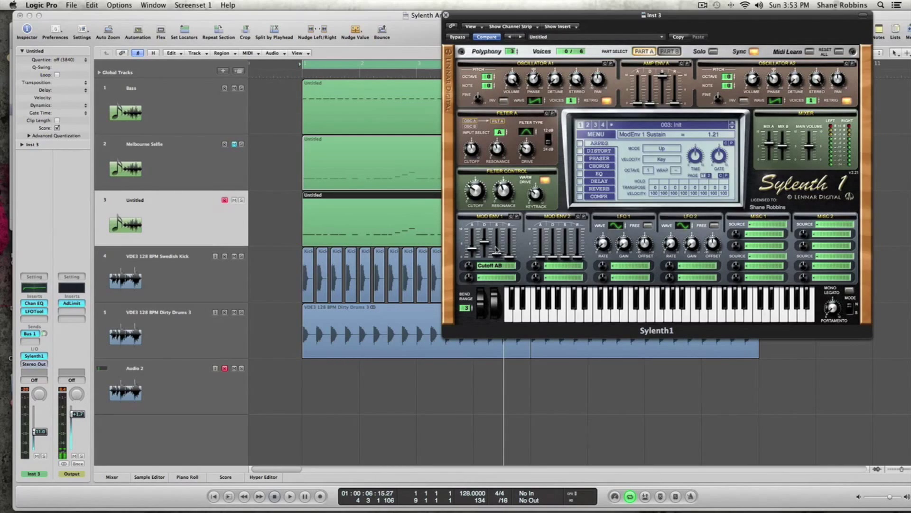
left_click_drag(496, 248, 497, 241)
key("space")
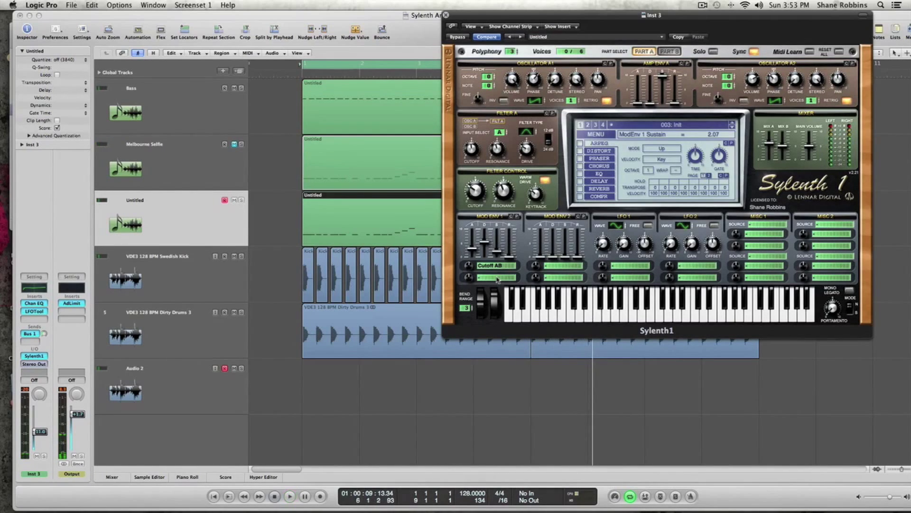
- Route LFO 1 to Cutoff AB, adjust its rate, set its gain to 0.19 and listen to the loop
left_click(621, 266)
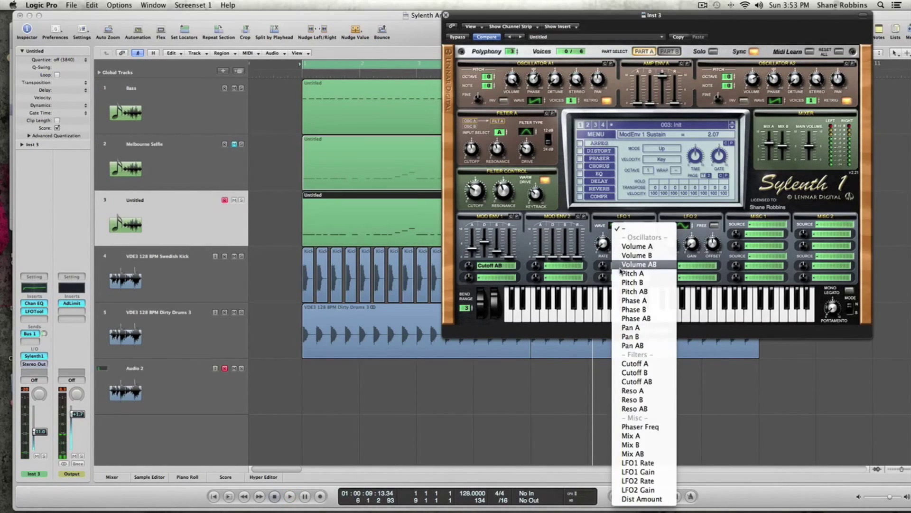
left_click(660, 381)
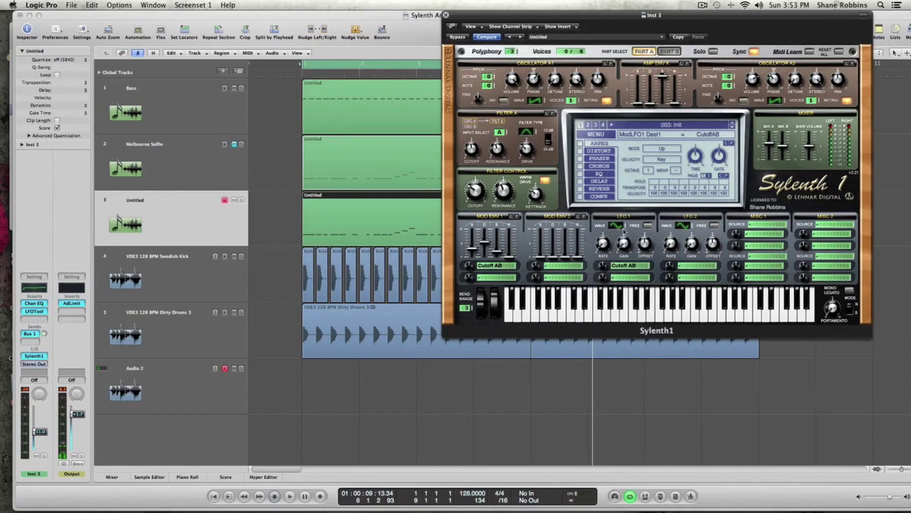
left_click_drag(604, 247, 586, 45)
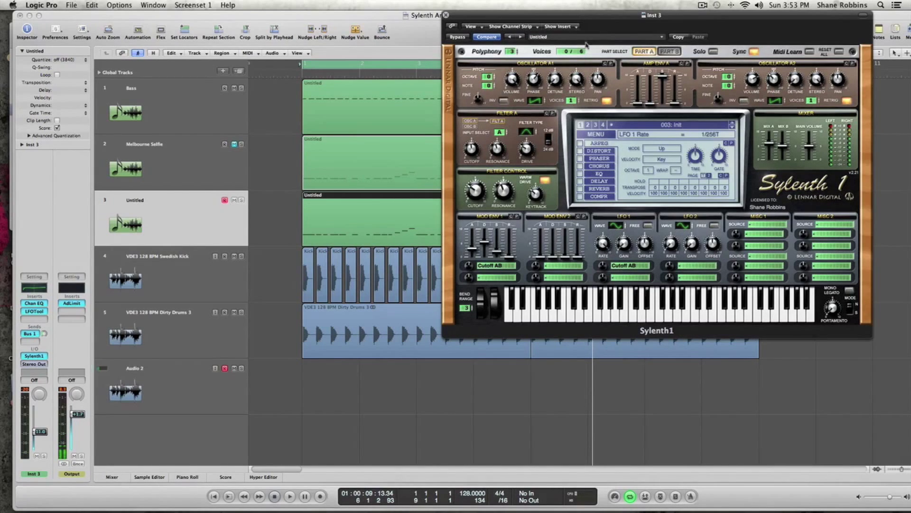
left_click(623, 244)
key("Return")
key("space")
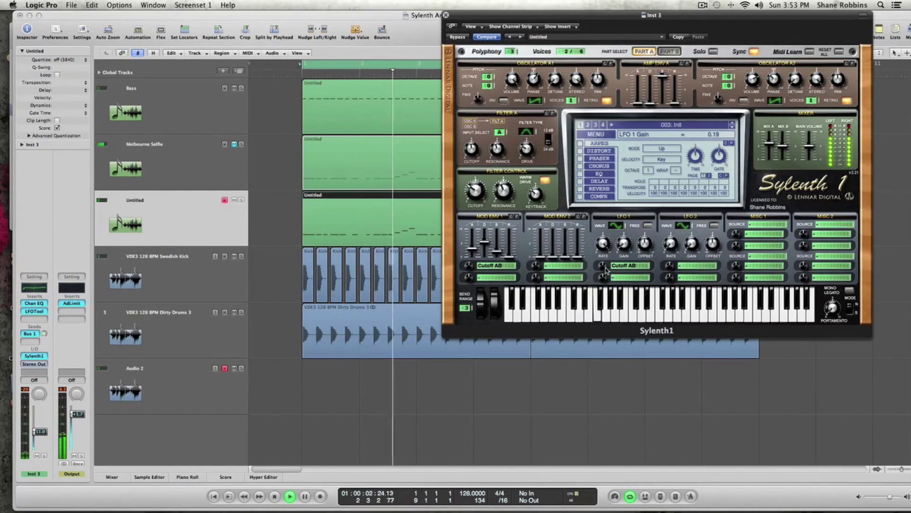
- Set LFO 1's Cutoff AB modulation amount to 3.43, checking it with playback
key("space")
left_click_drag(606, 269, 605, 250)
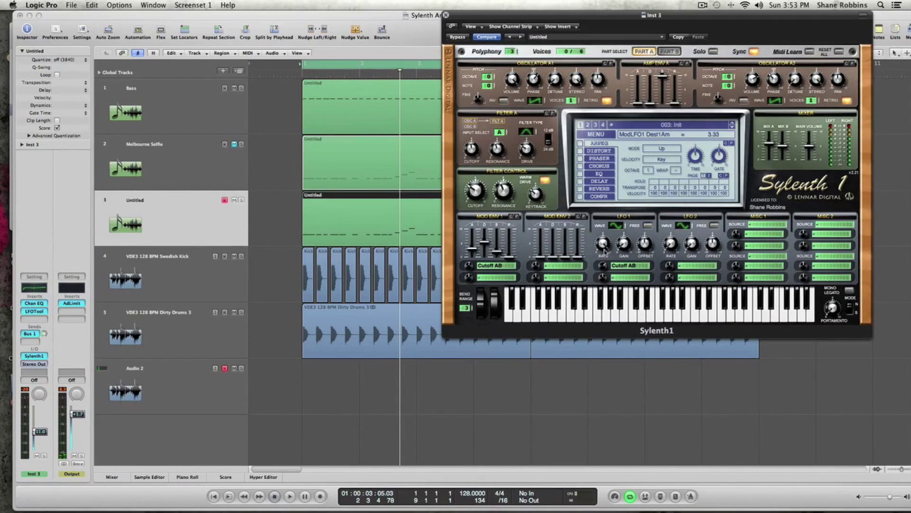
key("space")
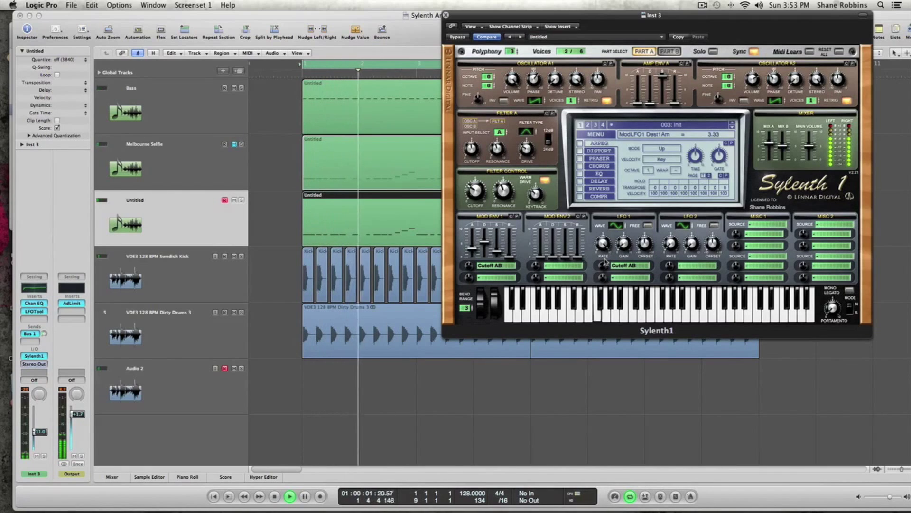
left_click_drag(604, 260, 604, 259)
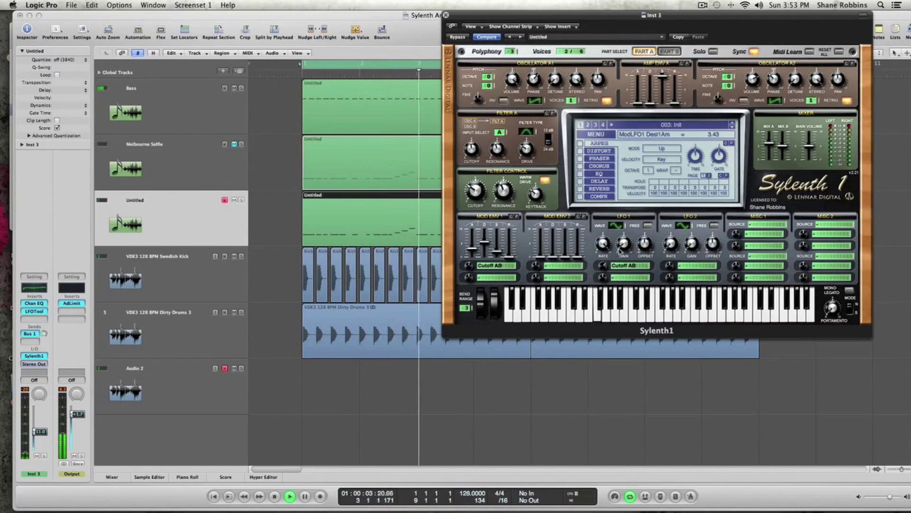
key("space")
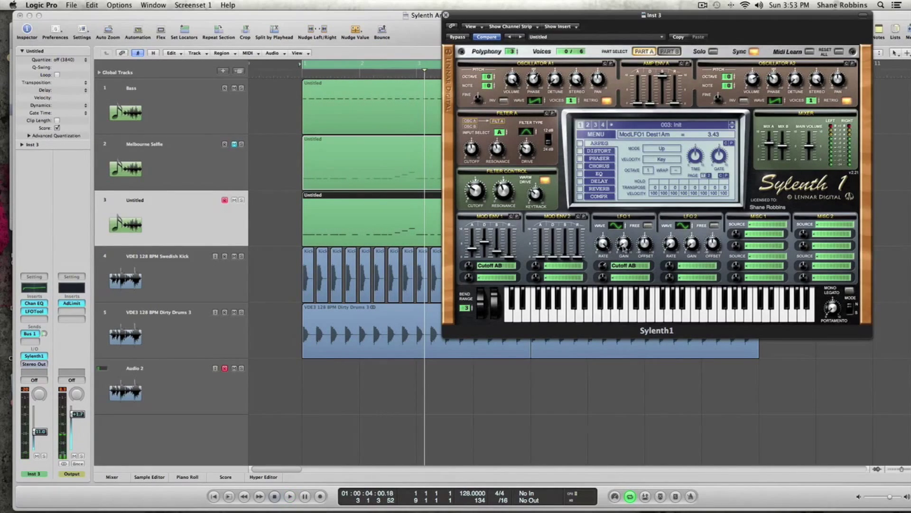
- Try a higher LFO 1 gain of 1.14 during playback and bring the gain back to 0.19
key("space")
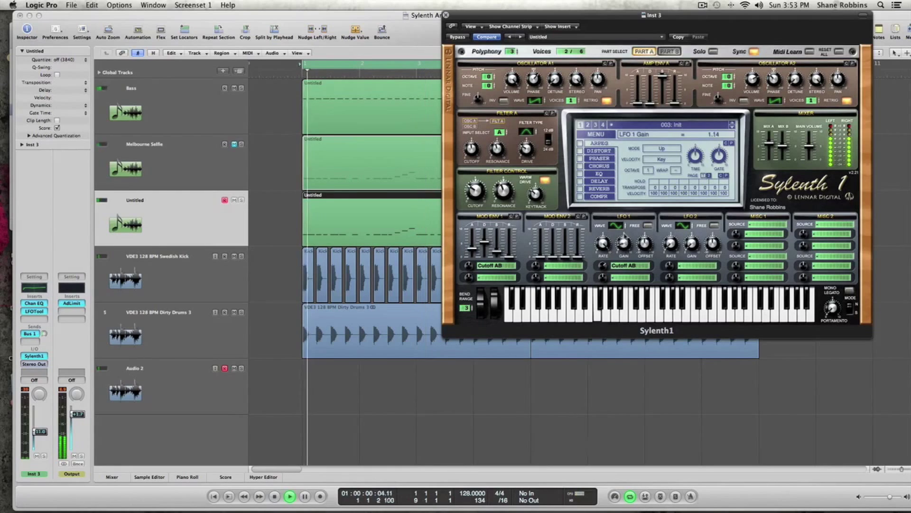
mouse_move(624, 249)
left_mouse_down()
mouse_move(622, 238)
mouse_move(624, 246)
left_mouse_up()
key("space")
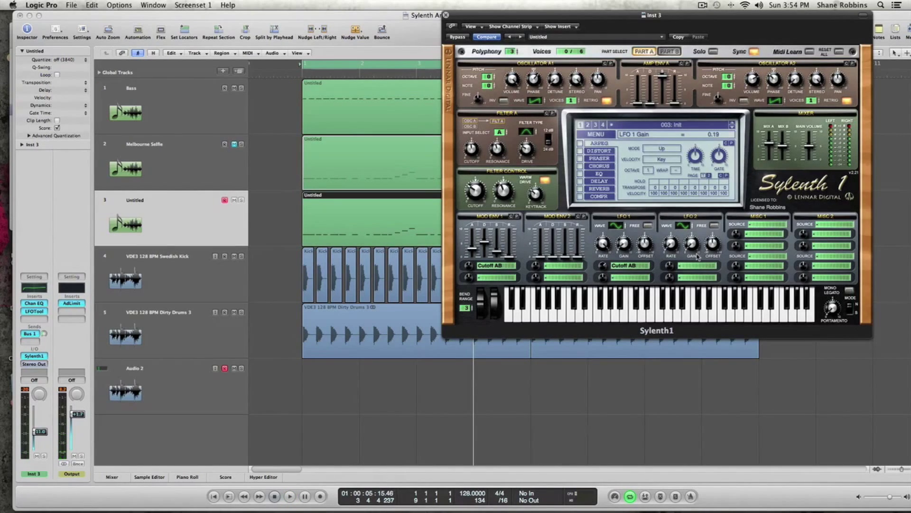
- Choose ModWheel as the first Misc 1 modulation source and route it to Cutoff A
left_click(759, 228)
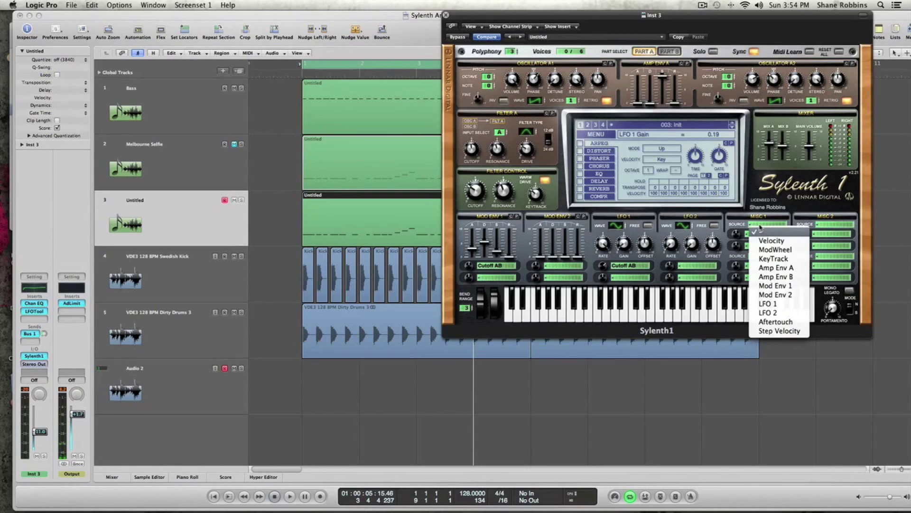
left_click(765, 249)
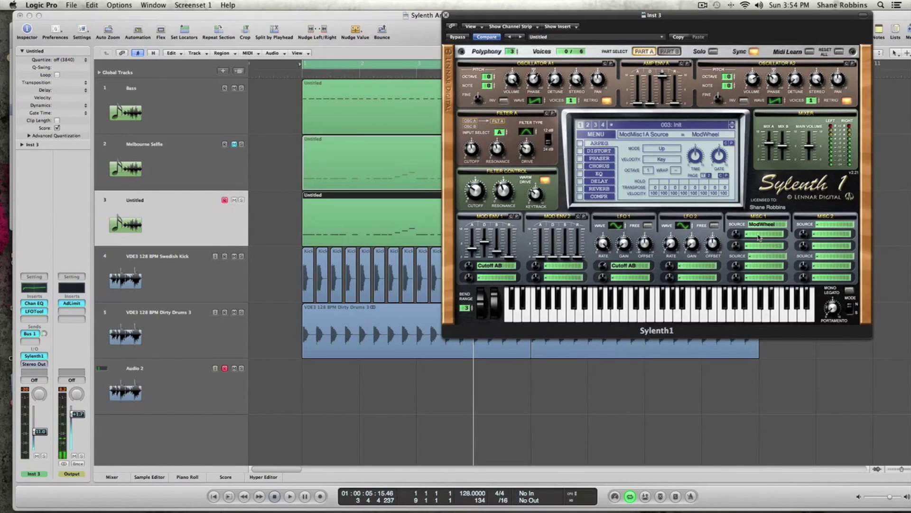
left_click(759, 235)
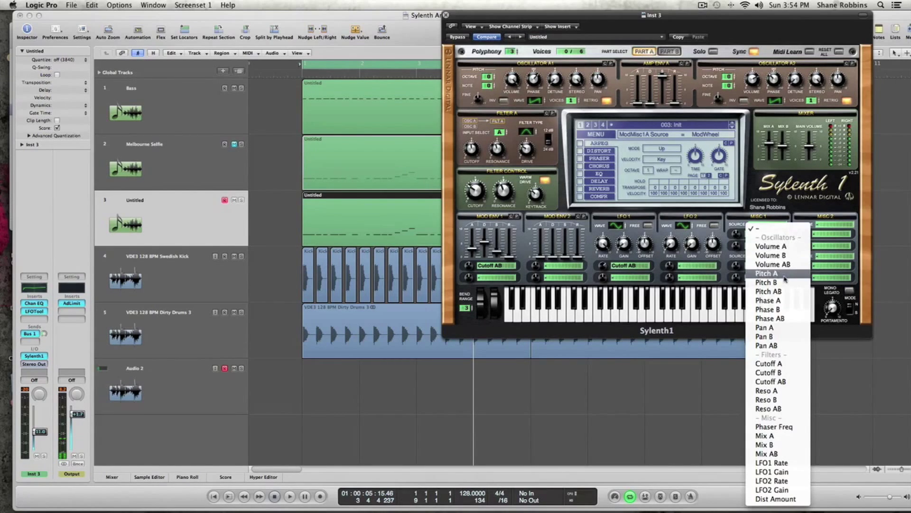
left_click(784, 366)
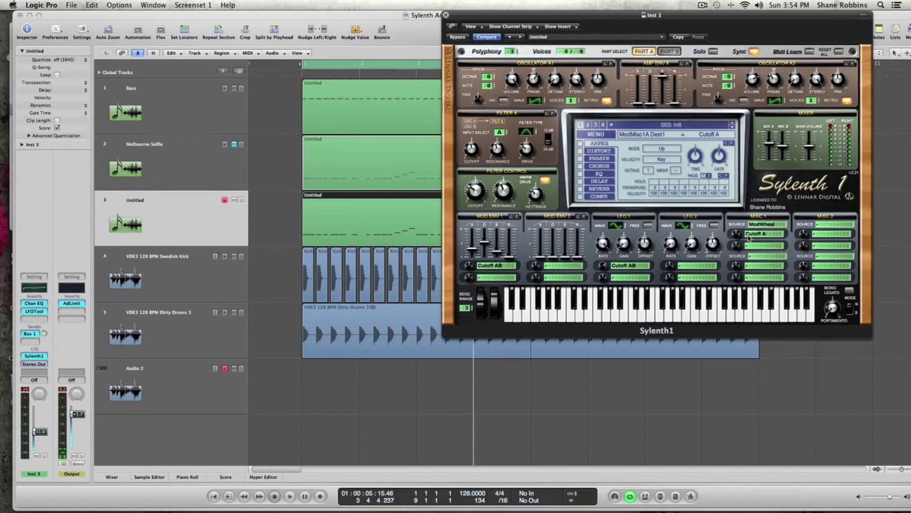
- Set the ModWheel's Cutoff A modulation amount to 4.67, checking it against the playing loop
scroll(748, 237, "up", 8)
left_click(755, 237)
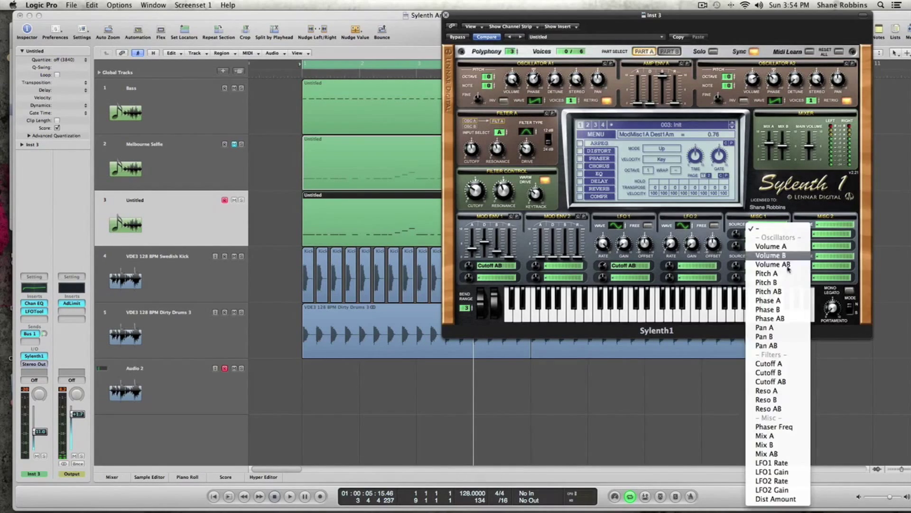
left_click(751, 227)
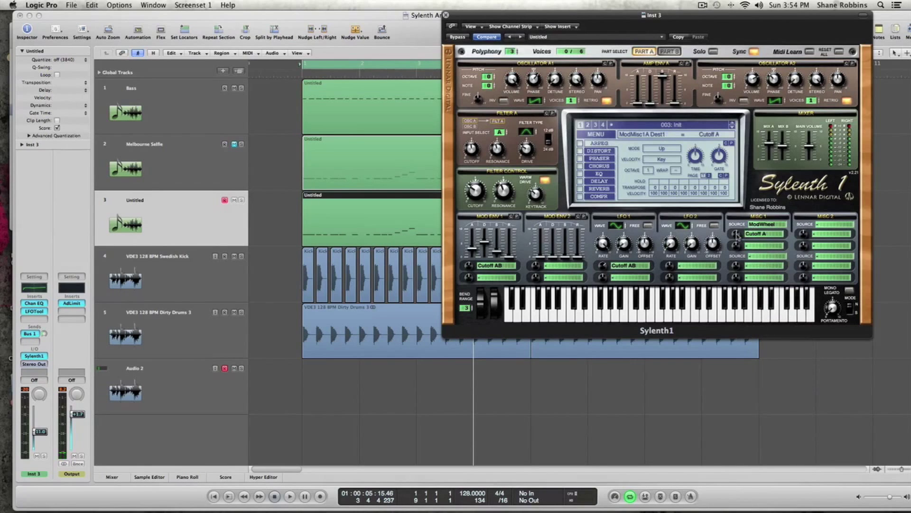
left_click_drag(738, 237, 738, 218)
key("space")
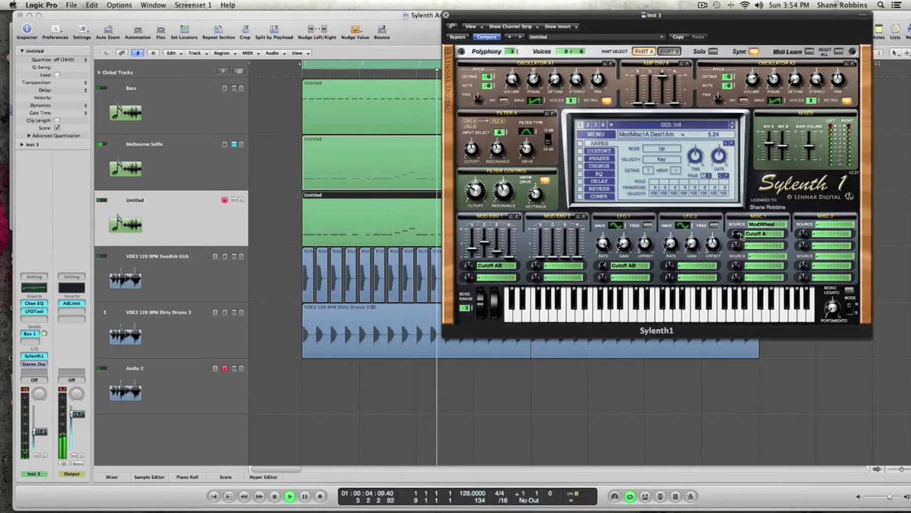
left_click_drag(739, 236, 738, 240)
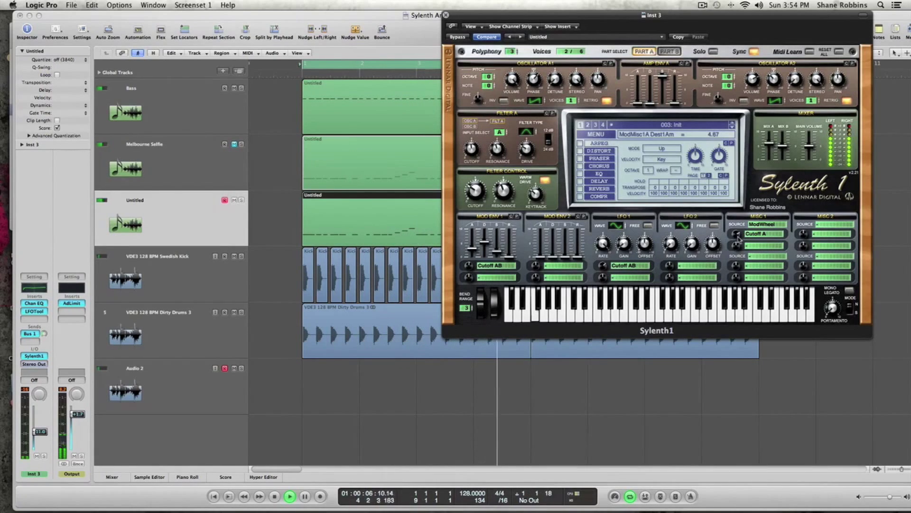
key("space")
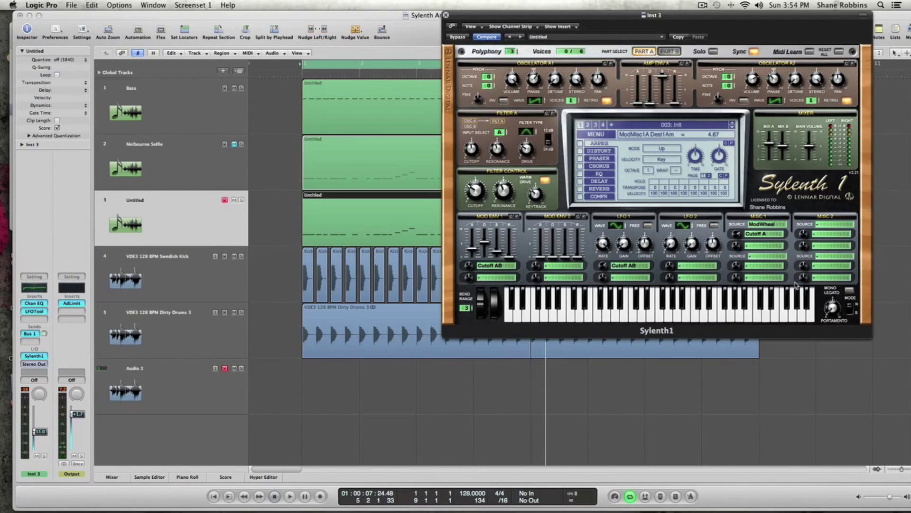
- Turn on Mono Legato, set the portamento time to 6.24 and listen to the loop
left_click(849, 290)
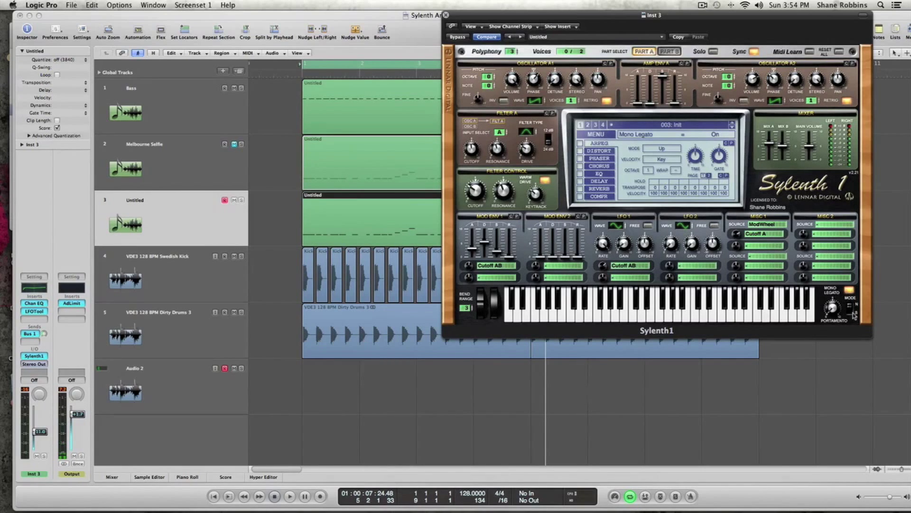
left_click(852, 309)
left_click(832, 308)
key("space")
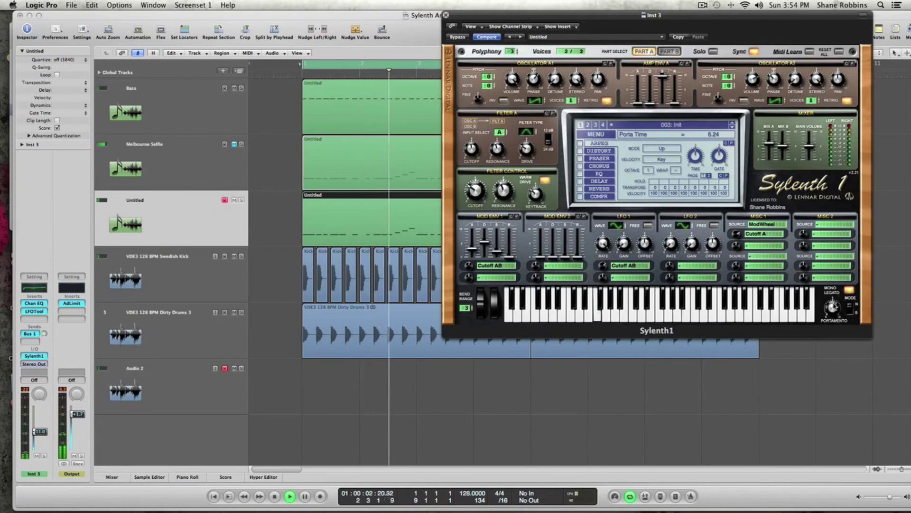
key("space")
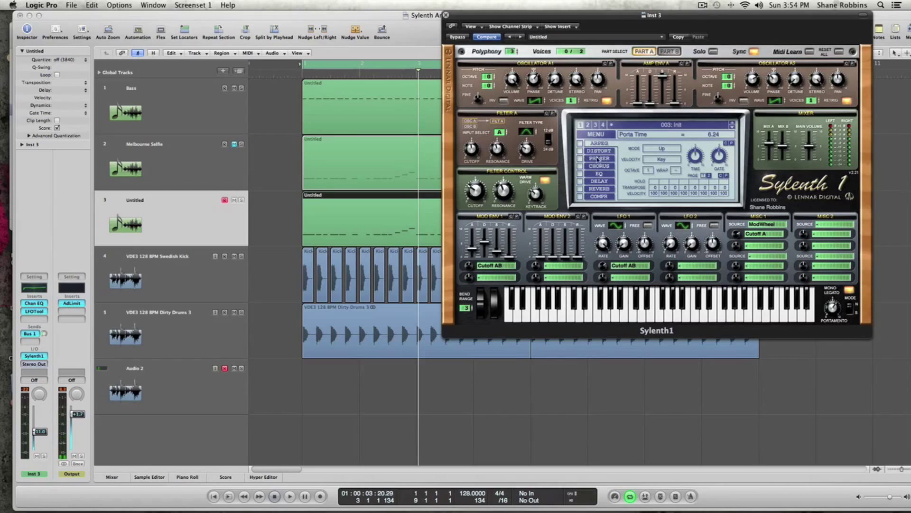
- Enable the OverDrive distortion, adjust its amount and set its dry/wet to 78.57% while listening to the loop
left_click(598, 151)
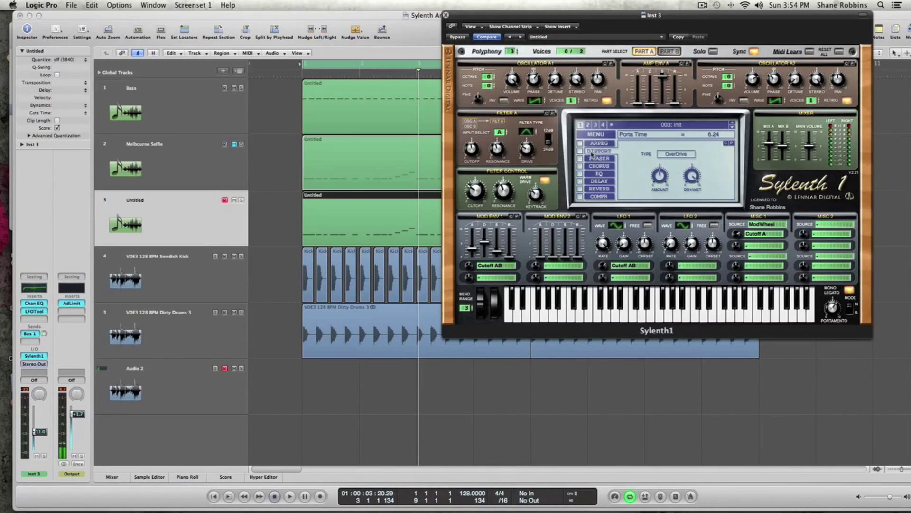
left_click(580, 151)
left_click(696, 176)
key("space")
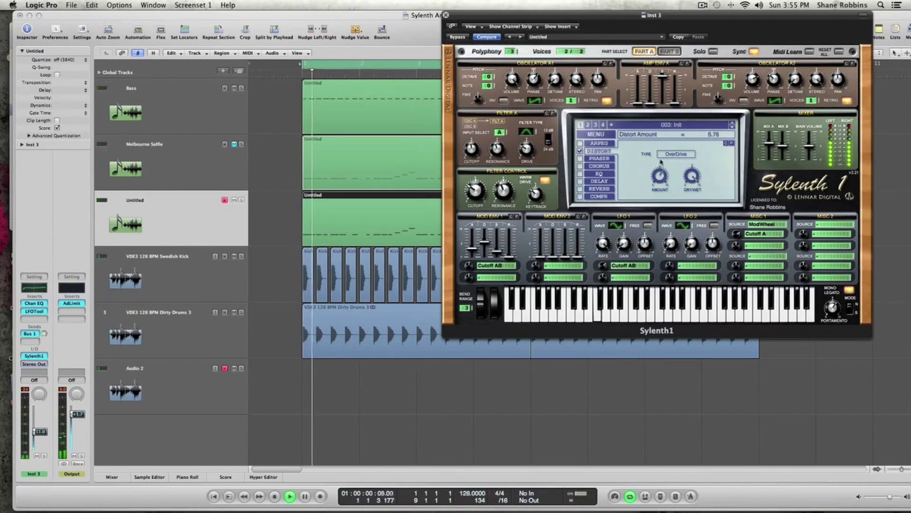
left_click_drag(662, 178, 660, 145)
left_click_drag(693, 176, 693, 190)
key("space")
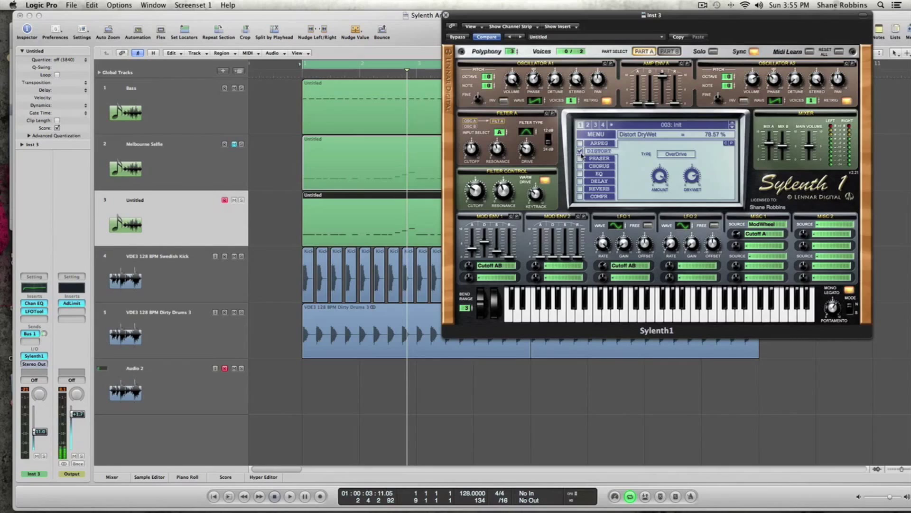
- Switch the distortion off for comparison and lower Filter A's cutoff to 90.92 Hz during playback
left_click(580, 151)
key("space")
mouse_move(474, 153)
left_mouse_down()
mouse_move(474, 141)
mouse_move(473, 158)
left_mouse_up()
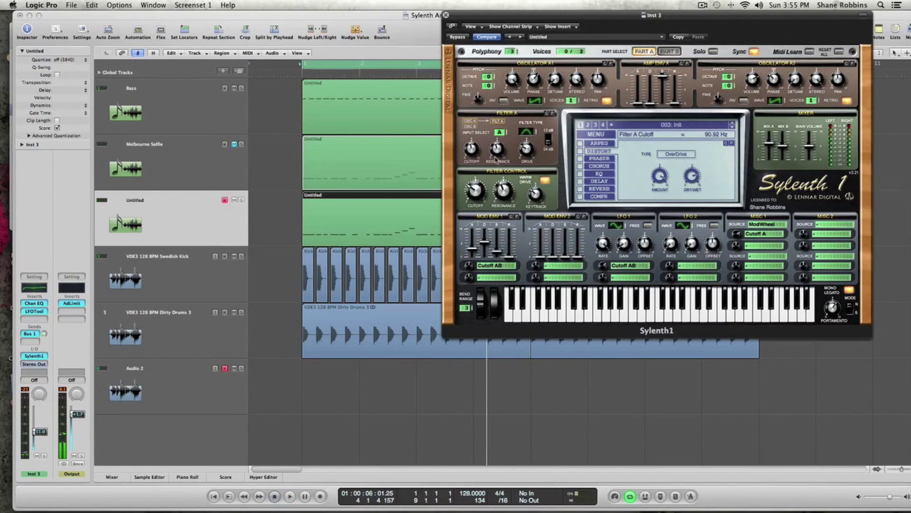
- Re-enable the OverDrive distortion at 100% dry/wet and set Filter A's cutoff to 99.98 Hz during playback
left_click(580, 151)
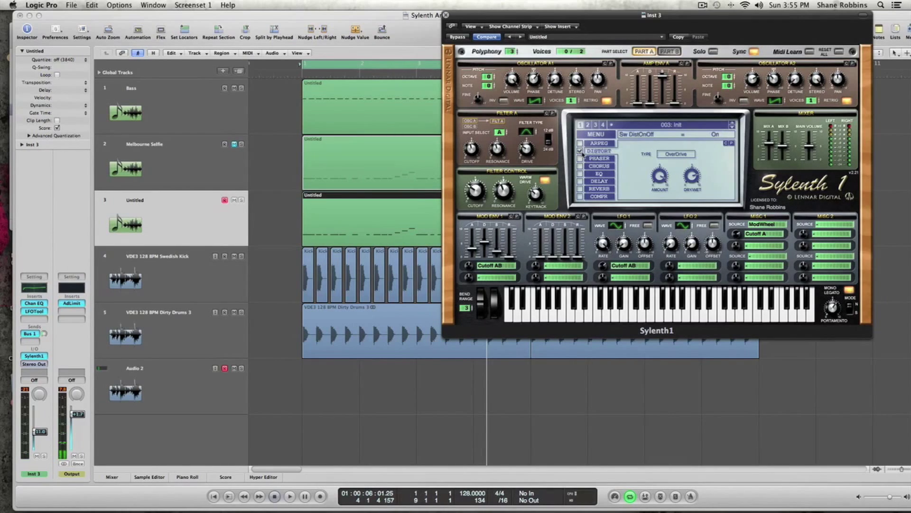
left_click(677, 155)
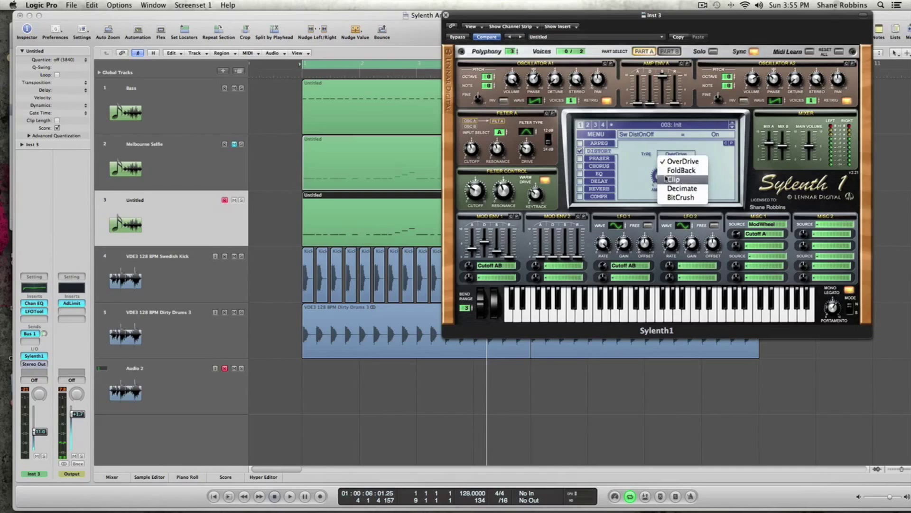
left_click(625, 166)
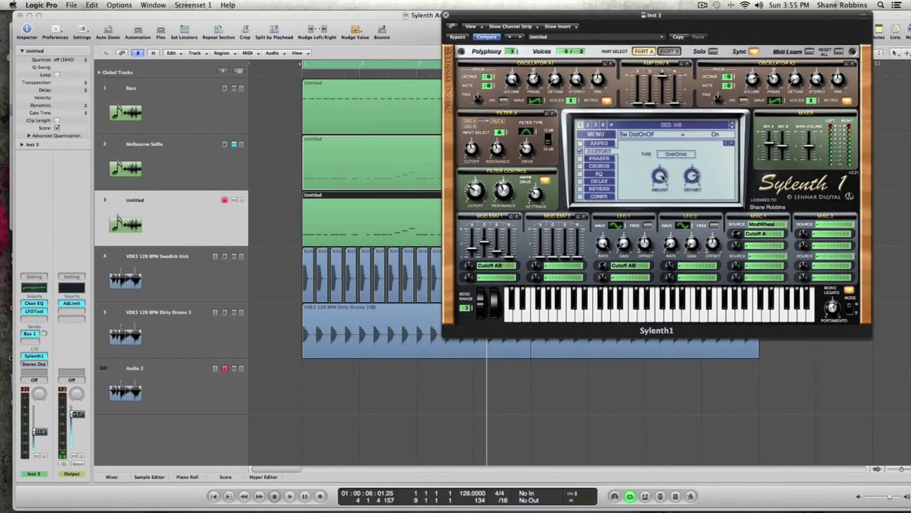
key("space")
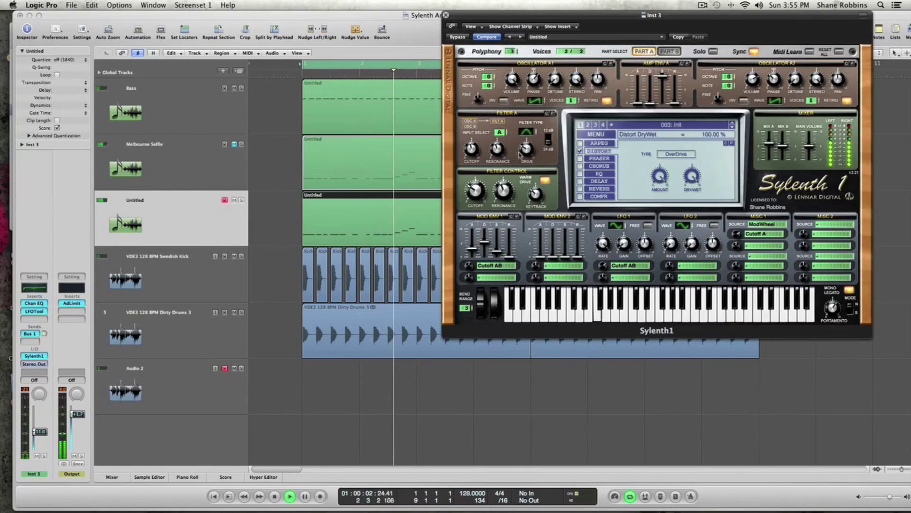
mouse_move(474, 150)
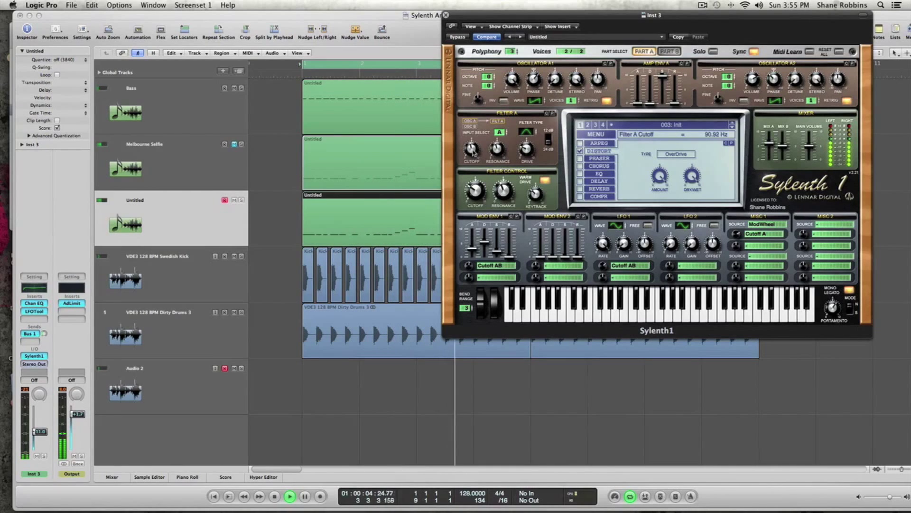
left_click_drag(474, 151, 473, 150)
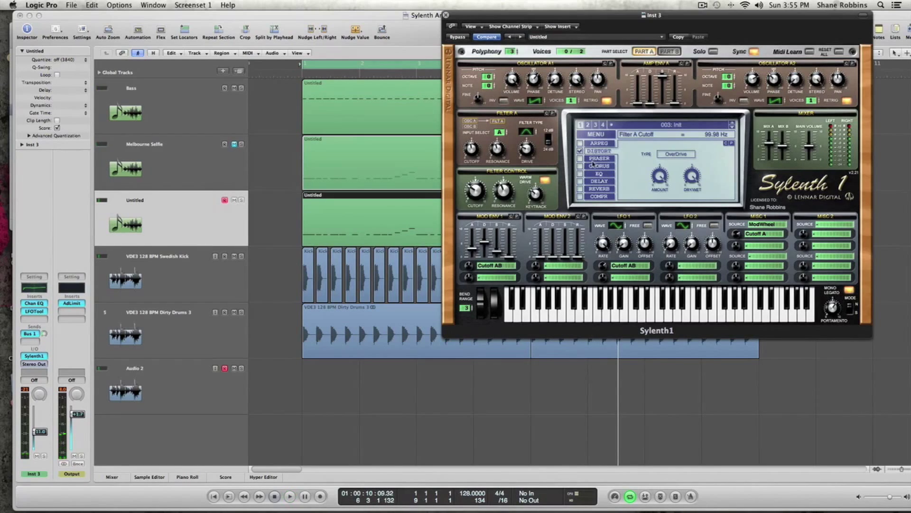
- Enable the phaser, set its dry/wet to 15.71% and listen to the loop
left_click(593, 161)
left_click(580, 158)
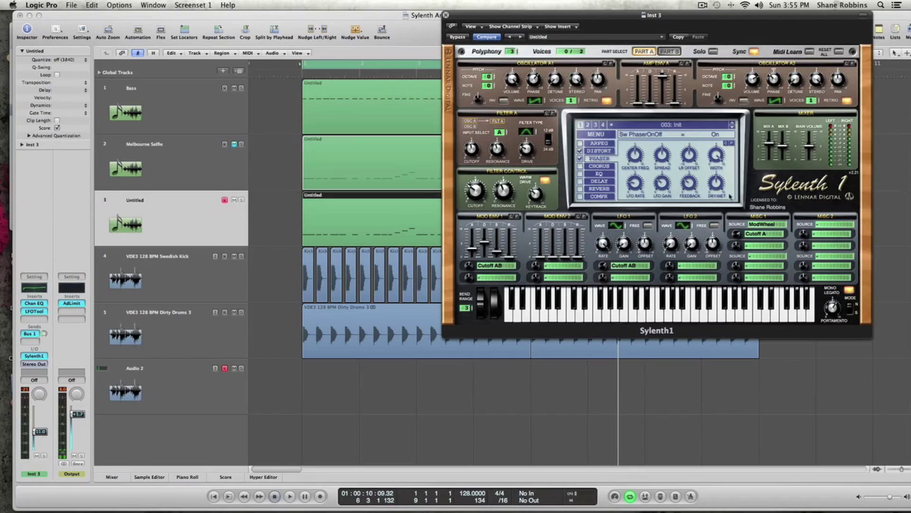
left_click_drag(716, 184, 716, 201)
left_click_drag(717, 193, 717, 195)
key("space")
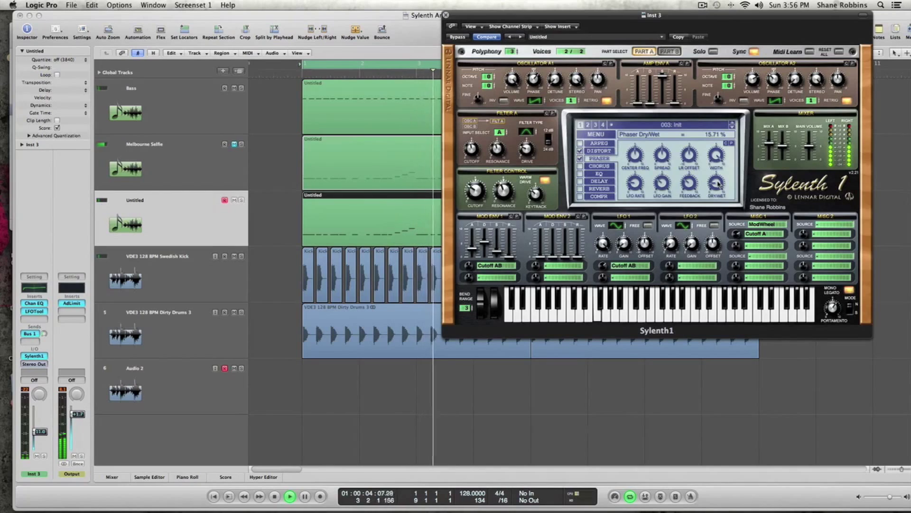
key("space")
- Set the phaser's feedback to 5.71%, LFO gain to 0.71 and LFO rate to 4/1, checking the sound with playback
left_click_drag(687, 184, 689, 211)
key("space")
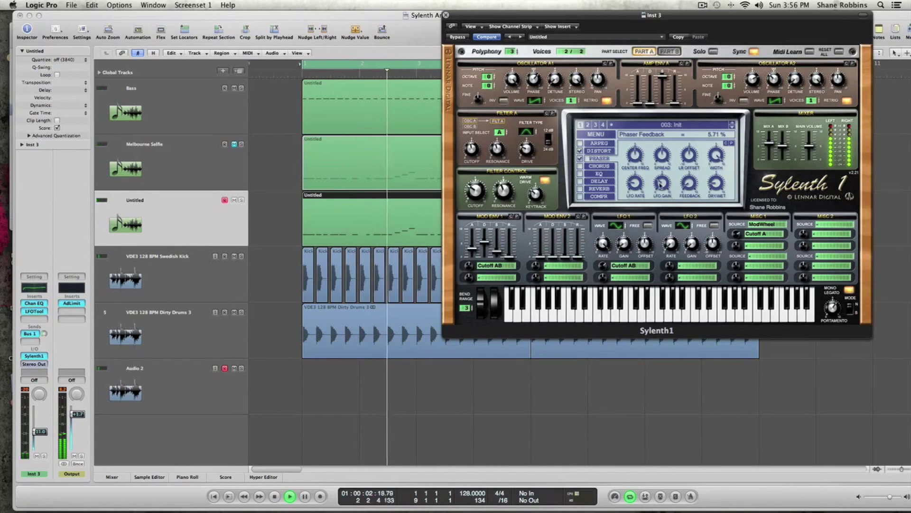
left_click_drag(663, 184, 664, 210)
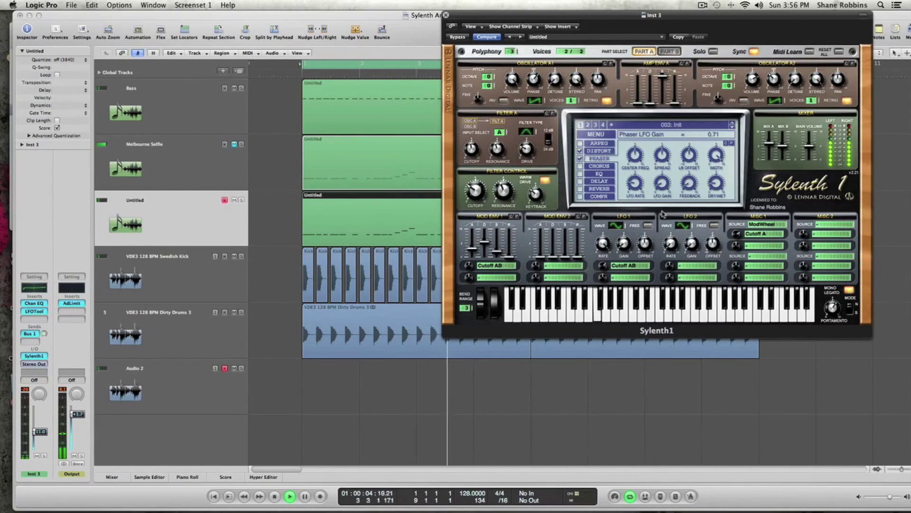
key("space")
mouse_move(640, 192)
left_click_drag(640, 191, 640, 194)
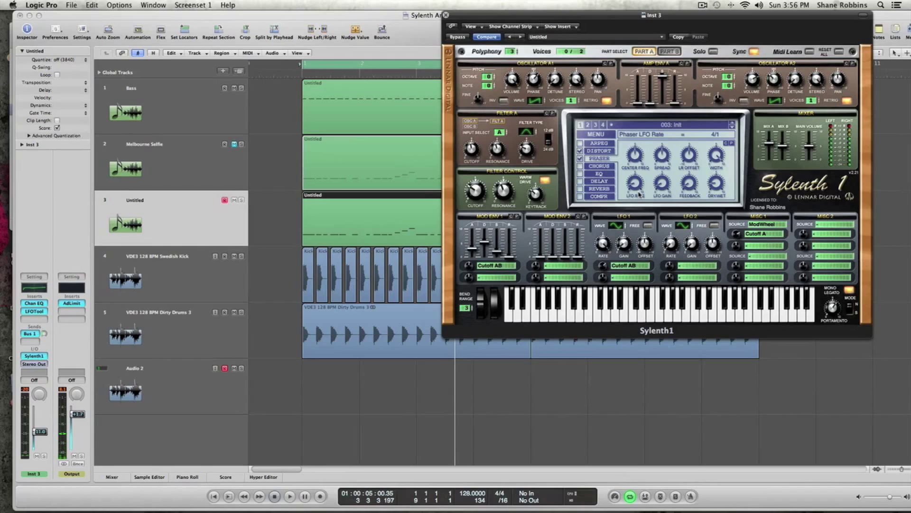
- Set LFO 1's Cutoff AB amount to 3.81 and Mod Env 1's Cutoff AB amount to 0.38 during playback
scroll(639, 201, "up", 1)
key("space")
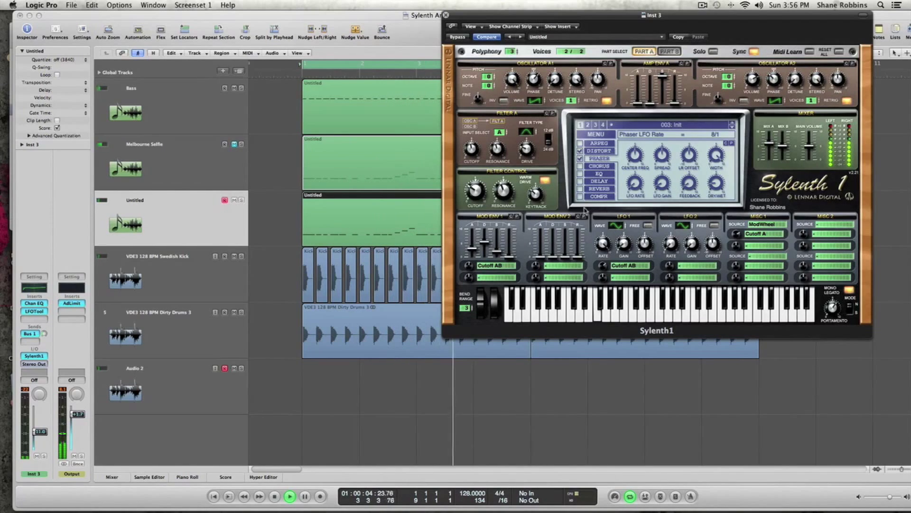
left_click(468, 264)
left_click_drag(469, 265, 469, 266)
- Bring up the distortion settings and set Filter A's cutoff to 120.88 Hz and drive to 2.43 while listening
left_click(599, 150)
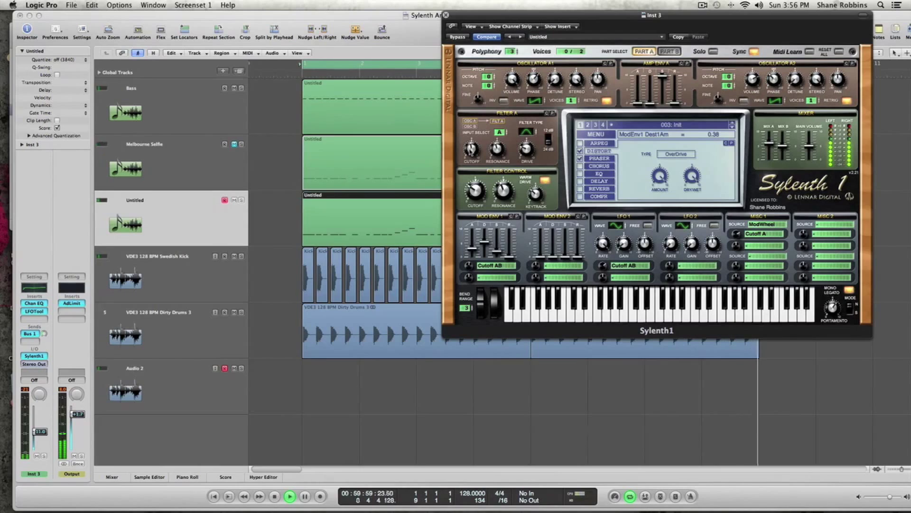
left_click(471, 148)
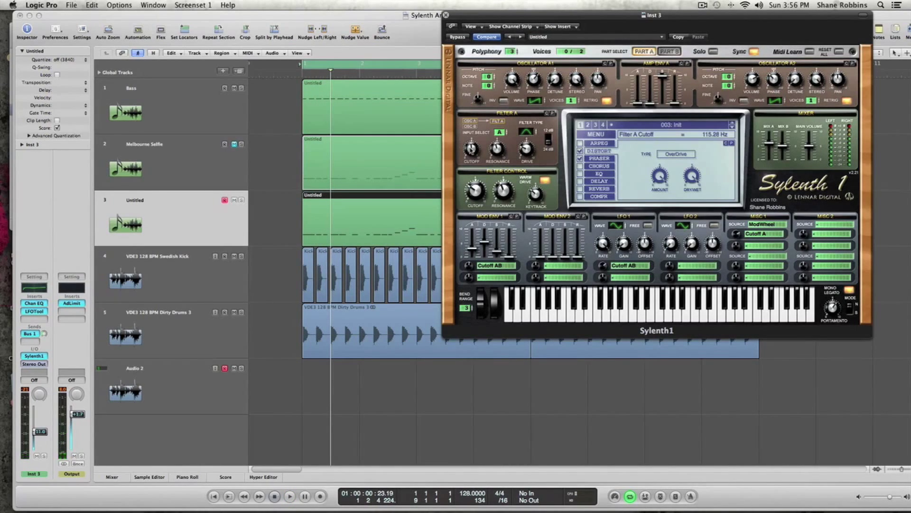
key("space")
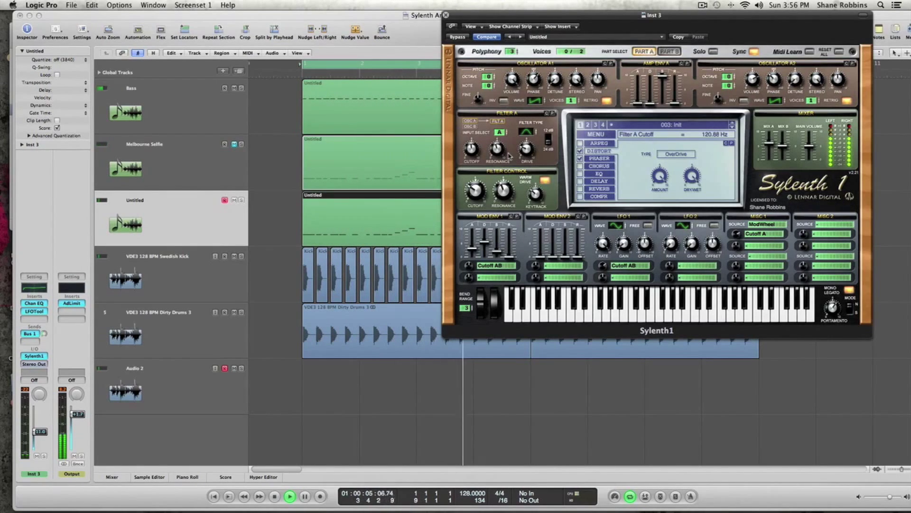
left_click(526, 153)
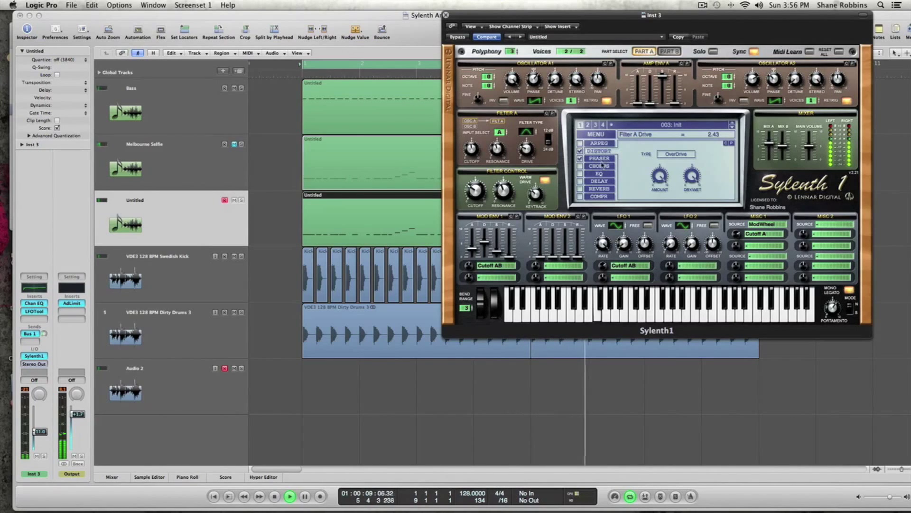
- Set Mod Env 1's Cutoff AB modulation amount to 0.10 against the playing loop and stop playback
left_click(469, 266)
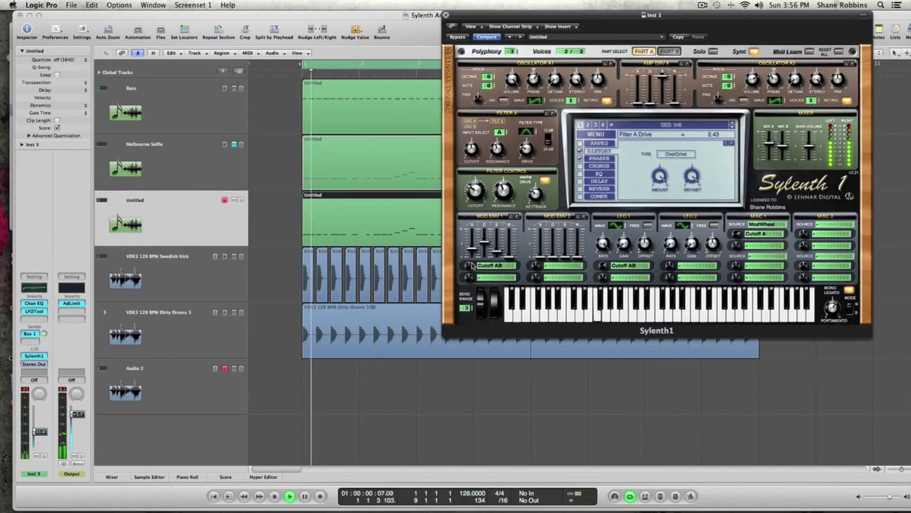
left_click_drag(470, 267, 470, 269)
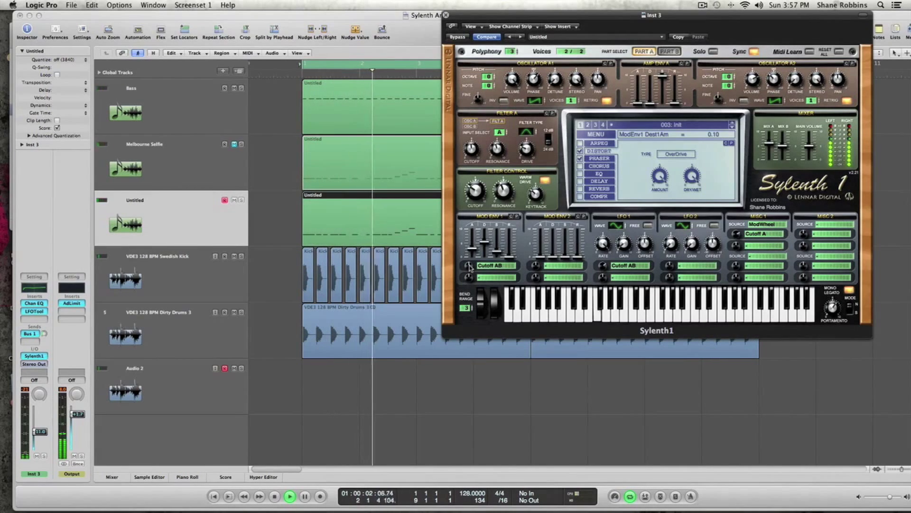
key("ctrl+Down")
key("ctrl+Down")
key("ctrl+Down")
key("space")
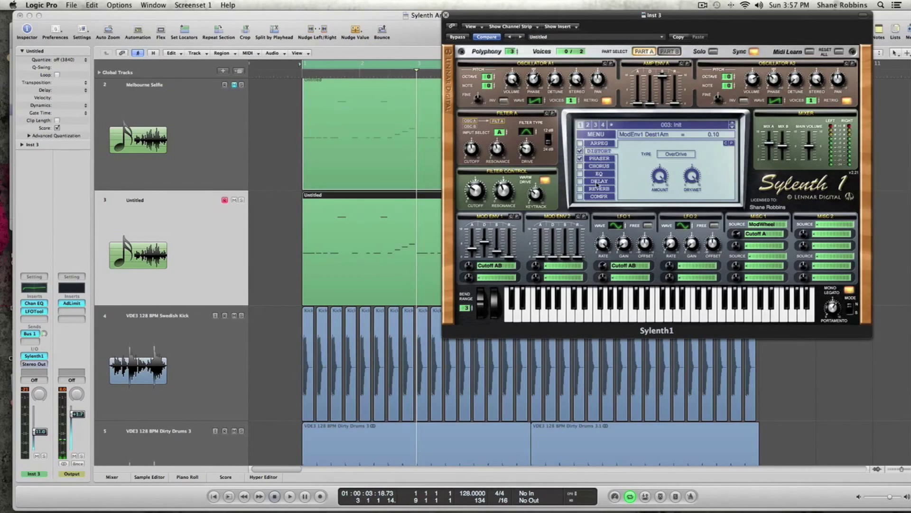
- Enable Sylenth1's EQ and set its bass gain to 2.93 dB and bass frequency to 693.86 Hz, auditioning with playback
left_click(598, 174)
left_click(580, 174)
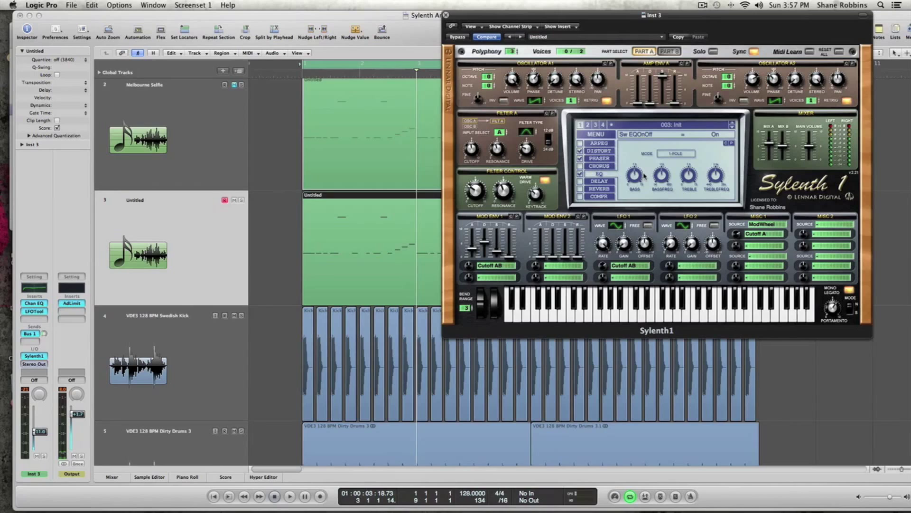
left_click_drag(644, 175, 645, 268)
key("space")
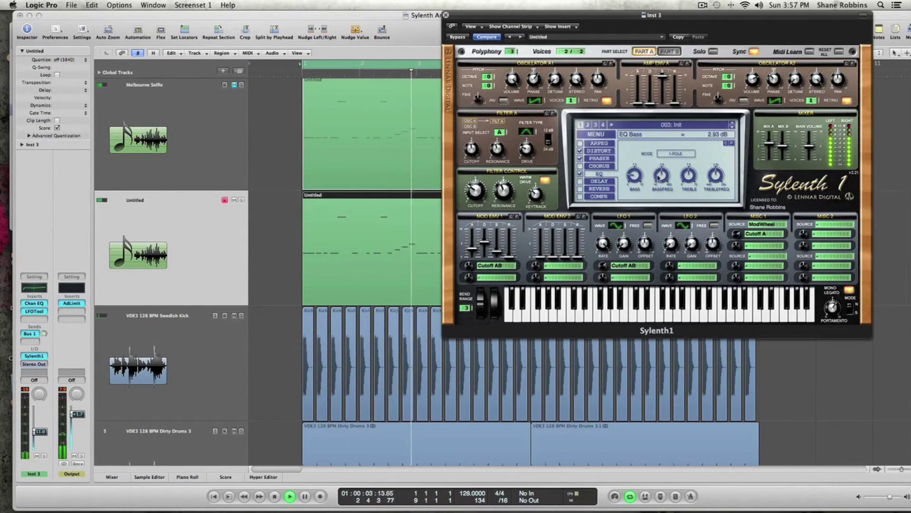
left_click_drag(659, 178, 659, 133)
key("space")
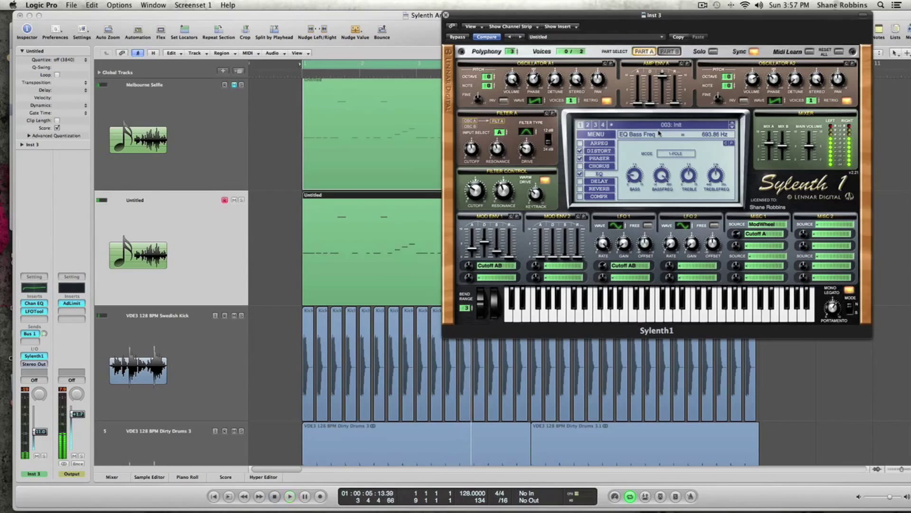
key("space")
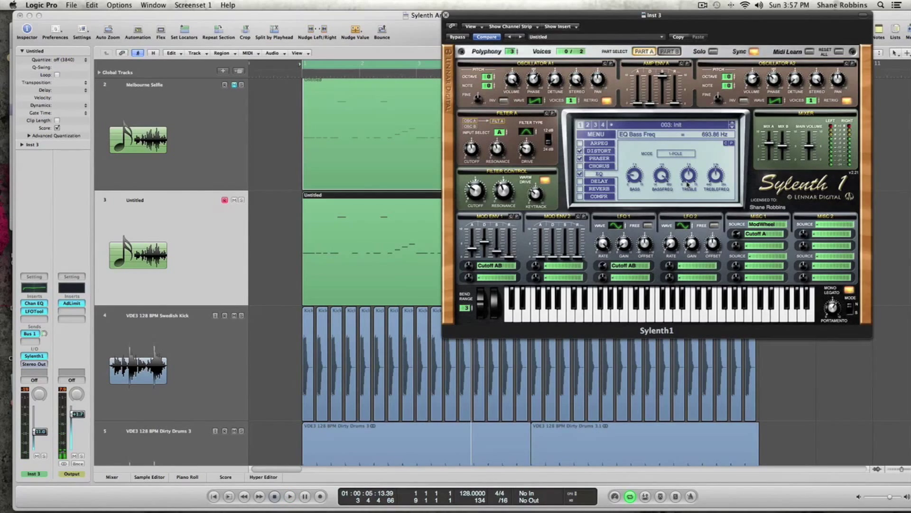
- Set the EQ's treble gain to 14.07 dB and treble frequency to 693.86 Hz while checking against the loop
left_click_drag(688, 175, 684, 137)
key("space")
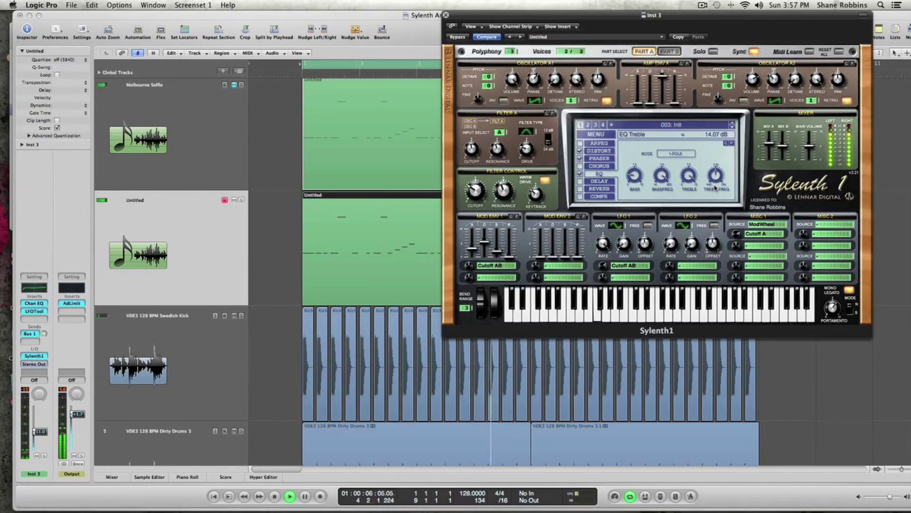
key("space")
left_click_drag(719, 177, 716, 193)
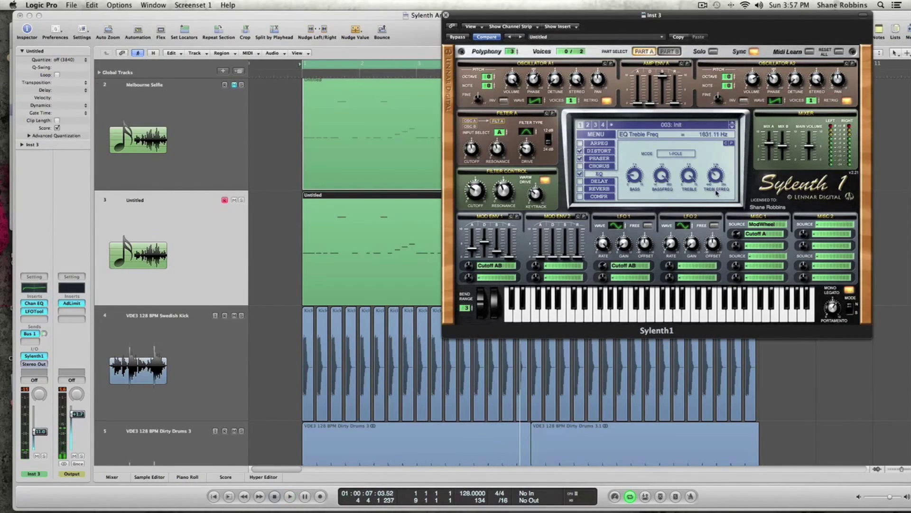
key("space")
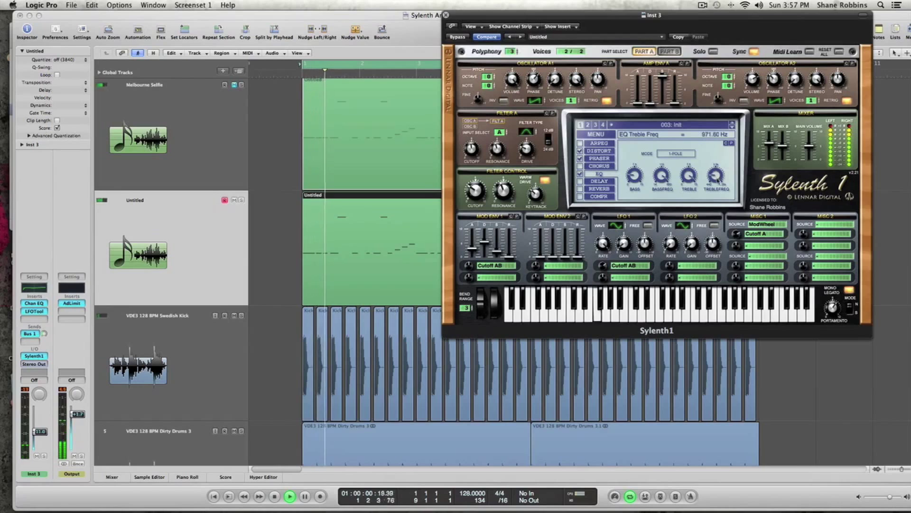
left_click_drag(717, 178, 718, 186)
scroll(717, 187, "down", 2)
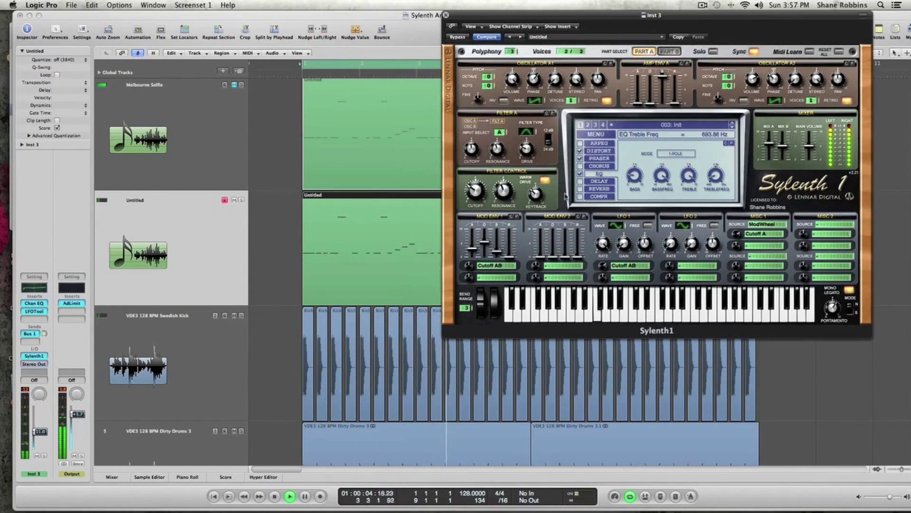
- Enable the synth's reverb and set its dry/wet mix to 30.95% and size to 3.40, auditioning with playback
left_click(579, 189)
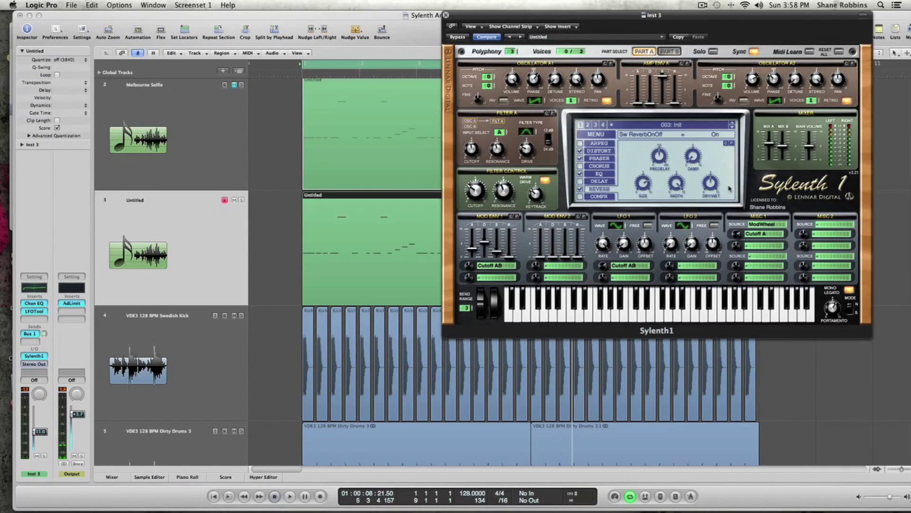
left_click(712, 188)
key("space")
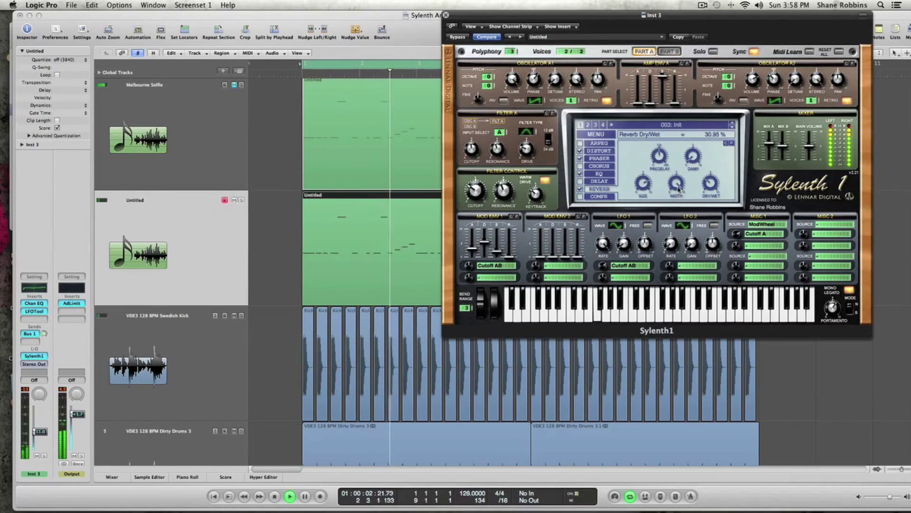
left_click(646, 184)
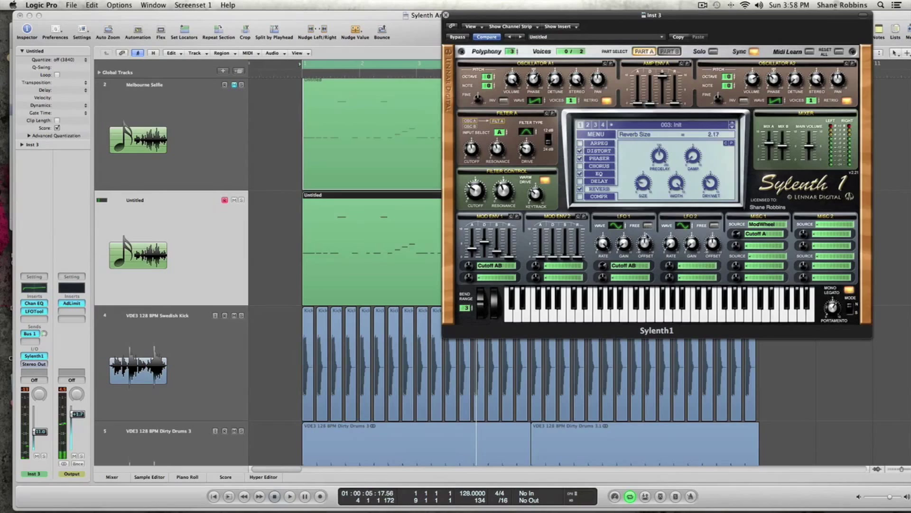
left_click_drag(646, 240, 649, 222)
key("space")
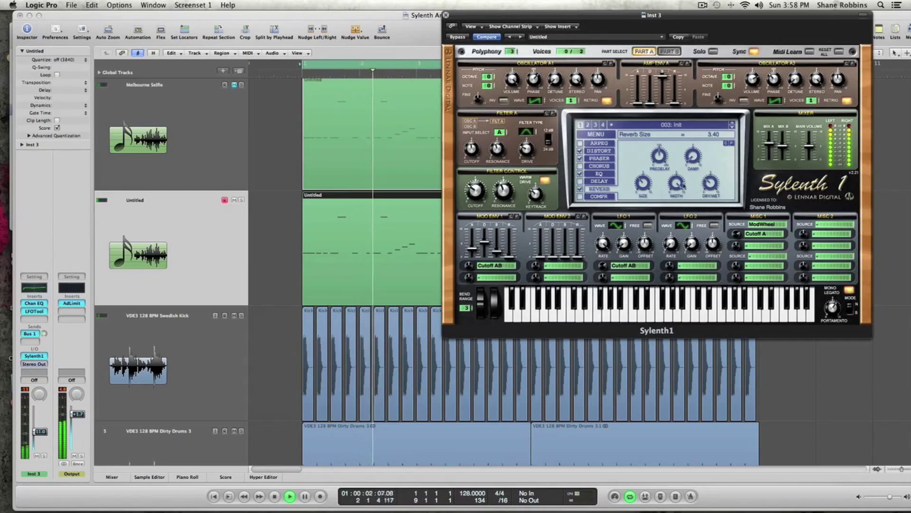
- Enable the compressor with a 3.88:1 ratio and compare the playing lead with it off and on, leaving it on
left_click(599, 196)
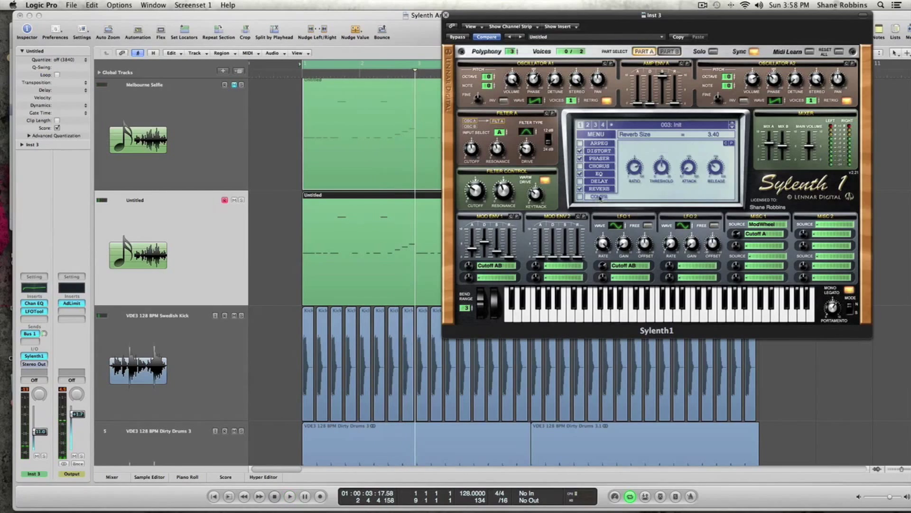
left_click(581, 196)
left_click(628, 167)
key("space")
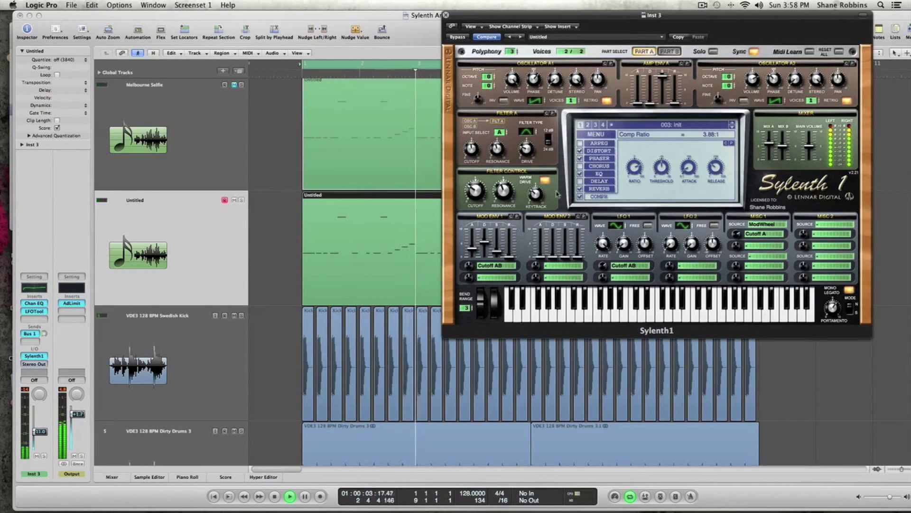
left_click(580, 197)
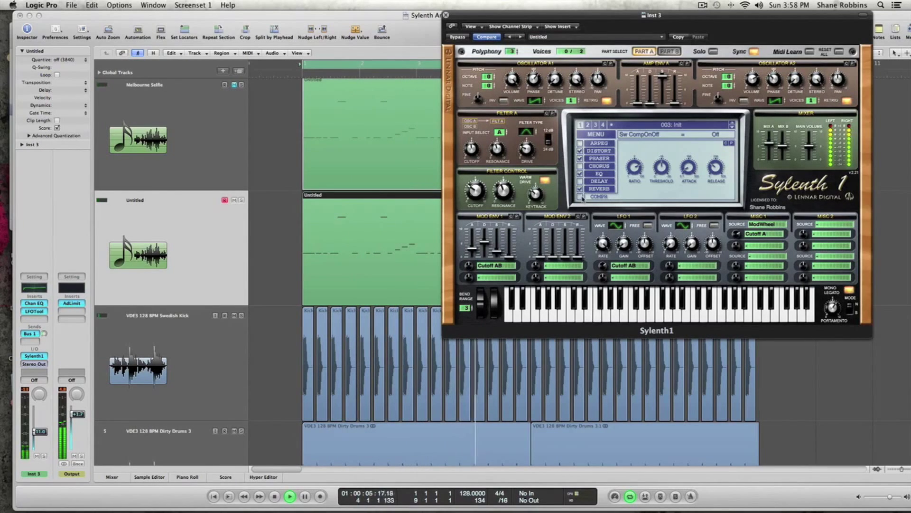
left_click(580, 196)
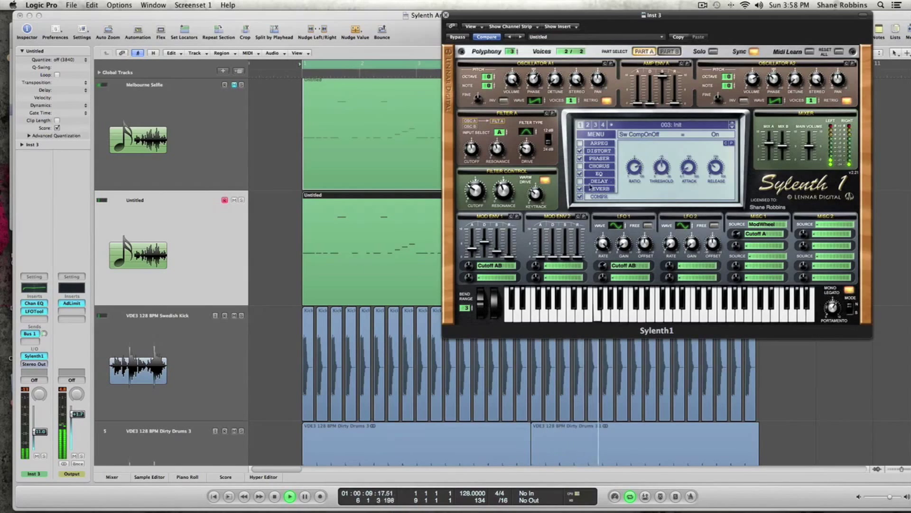
key("space")
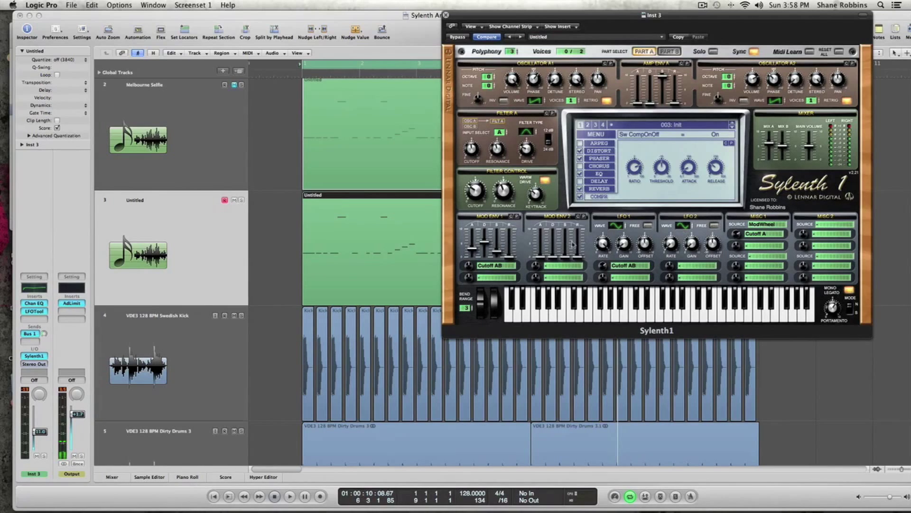
- Review the lead track's Channel EQ during playback, comparing the sound with and without bypass
left_click(32, 303)
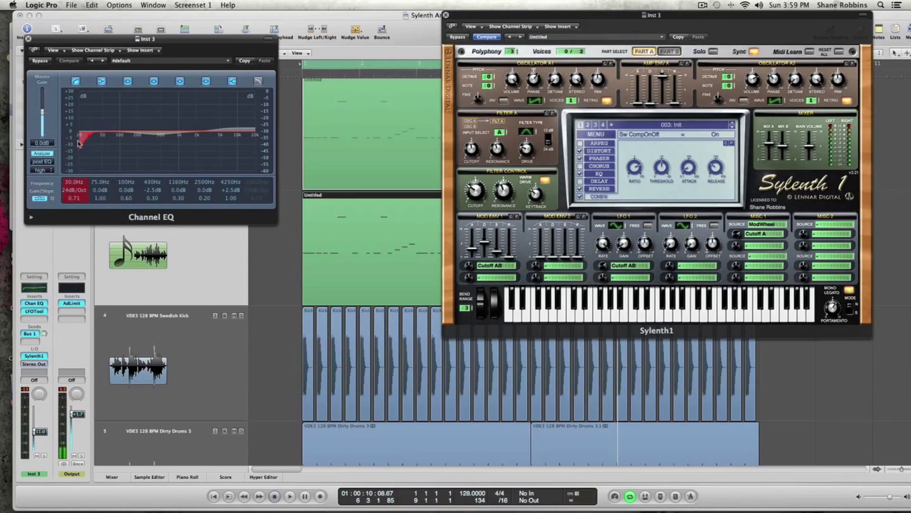
key("space")
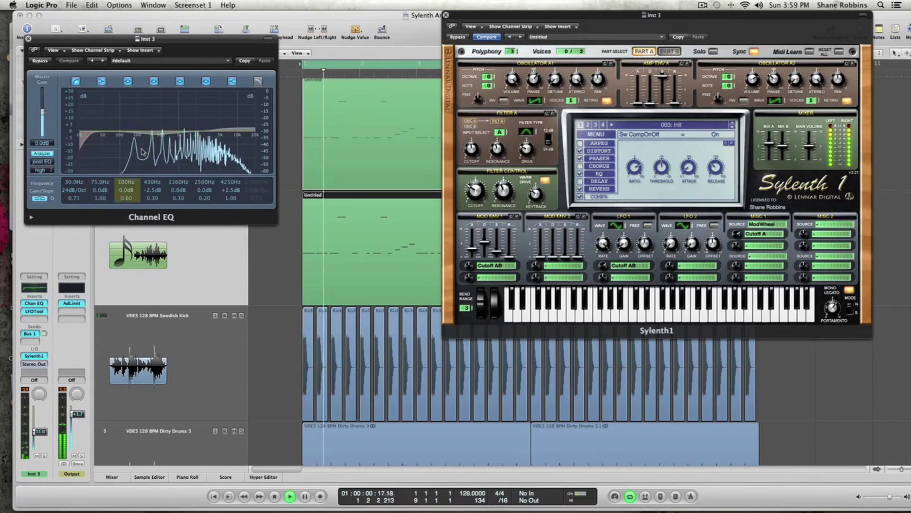
left_click(41, 61)
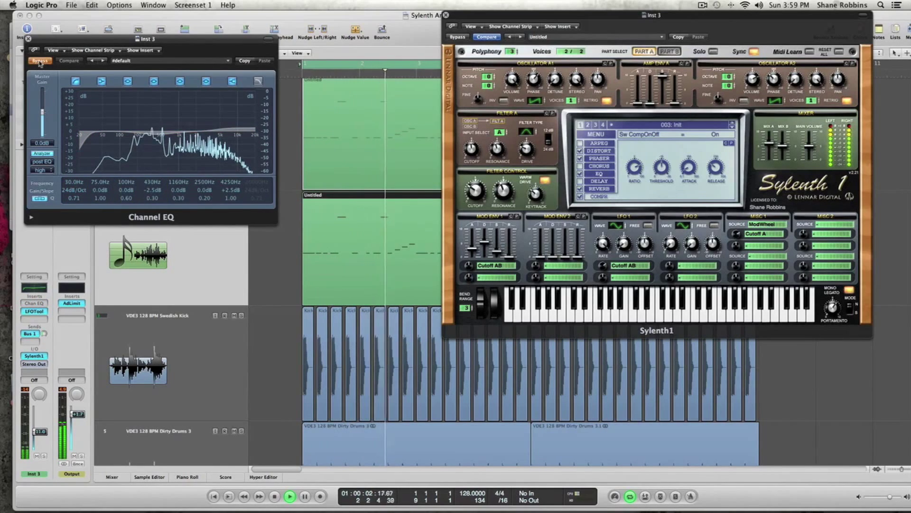
left_click(40, 61)
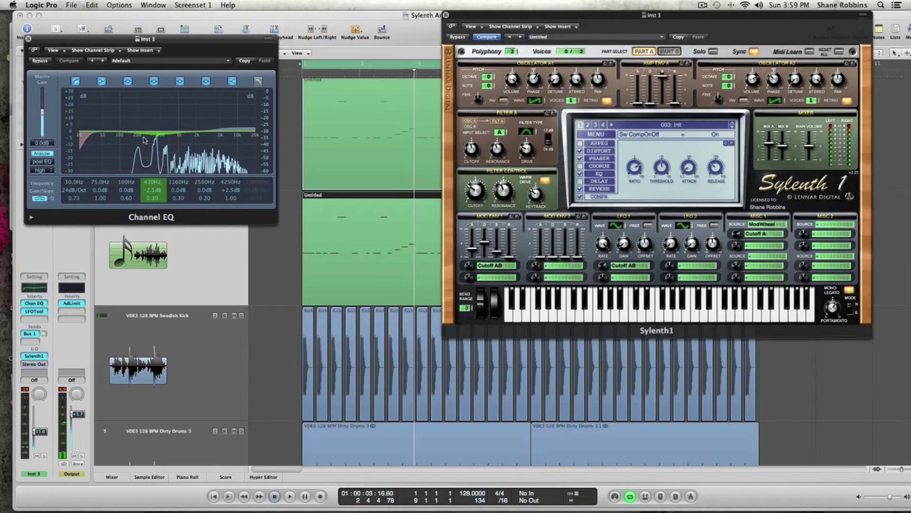
left_click(28, 38)
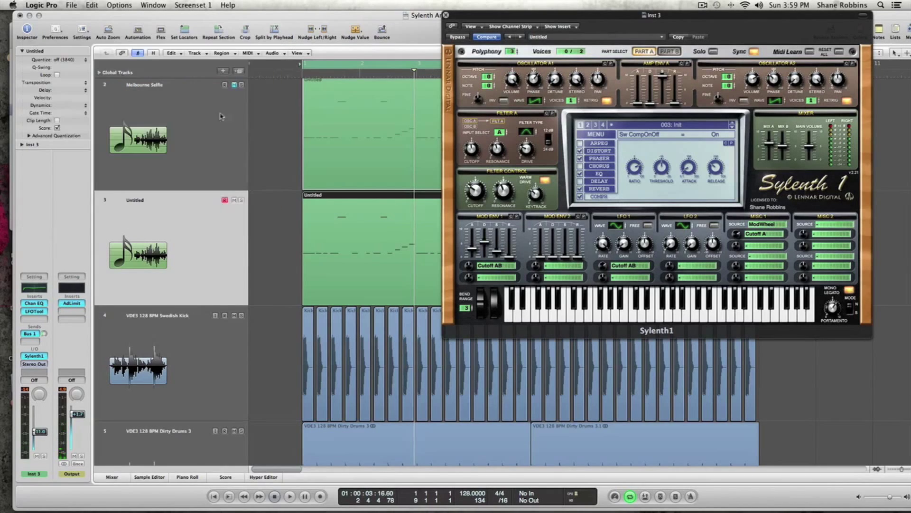
- Examine the lead track's LFOTool insert and the Toraverb reverb settings on its Bus 1 send
left_click(33, 311)
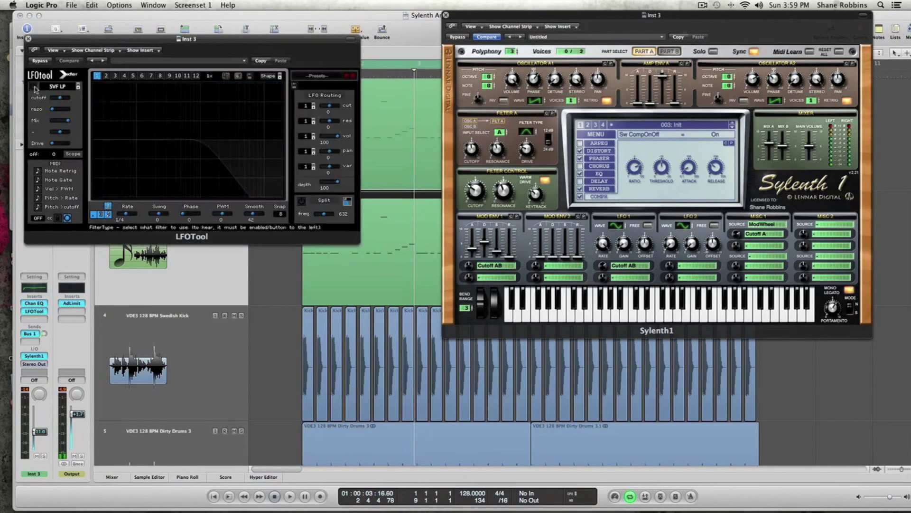
left_click(28, 39)
left_click(35, 333)
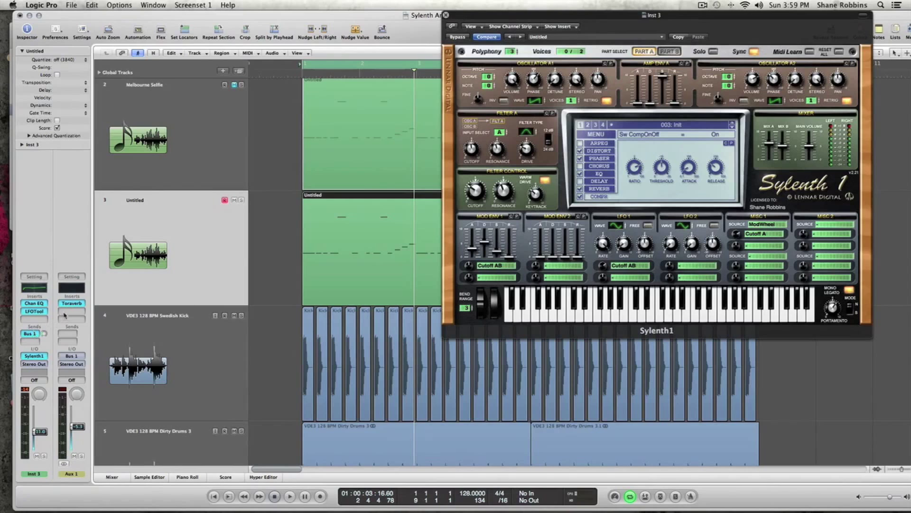
left_click(67, 306)
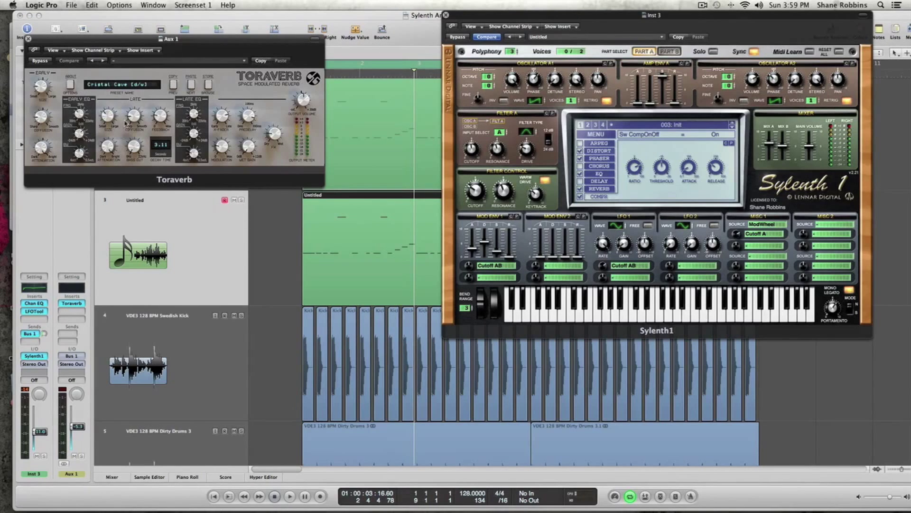
left_click_drag(82, 40, 136, 78)
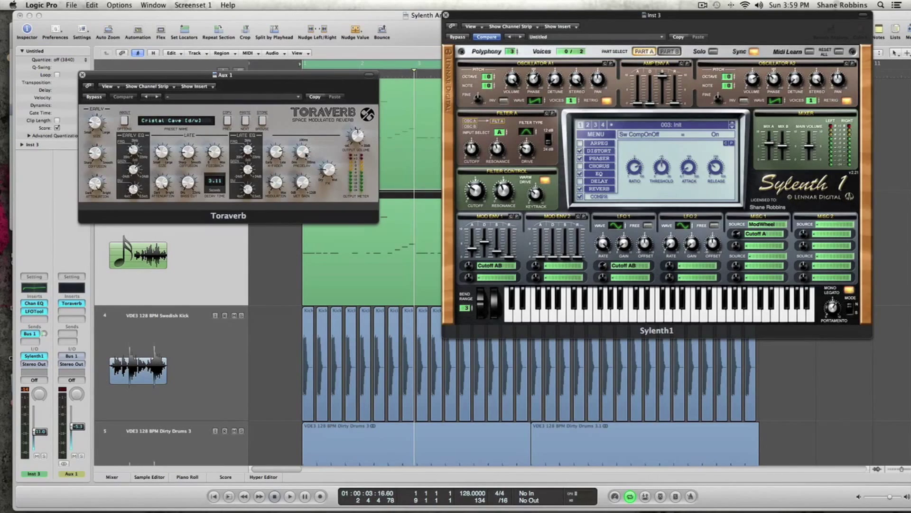
left_click_drag(302, 155, 303, 156)
left_click(83, 75)
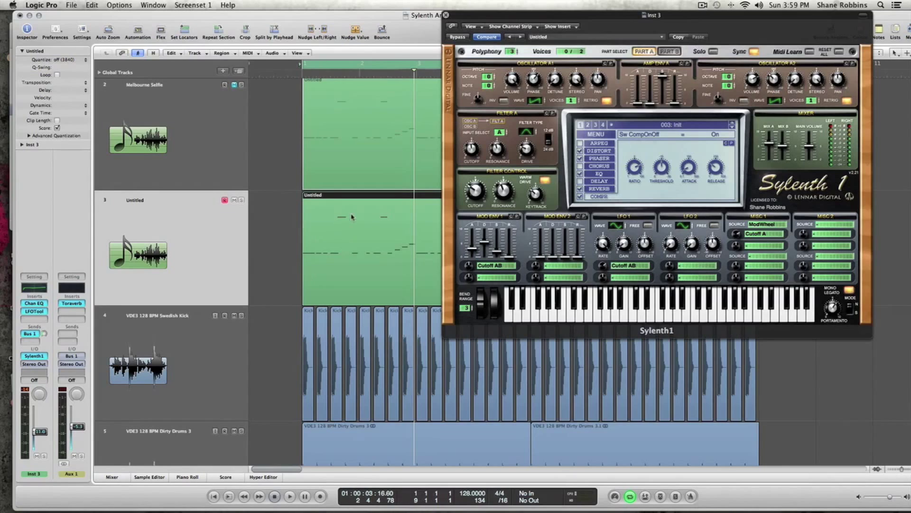
- Play the lead with the bass and drum tracks, check Filter A's cutoff, and close the Sylenth1 window
key("ctrl+Up")
left_click_drag(451, 12, 525, 20)
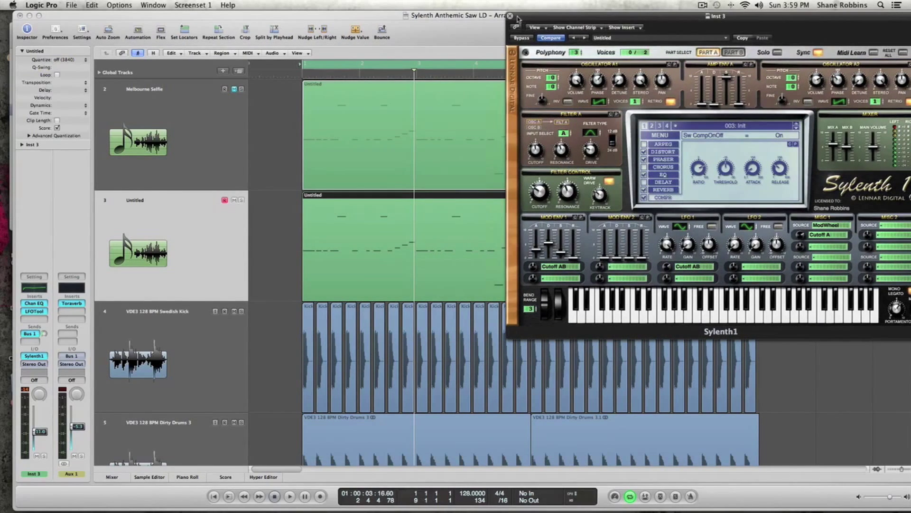
key("space")
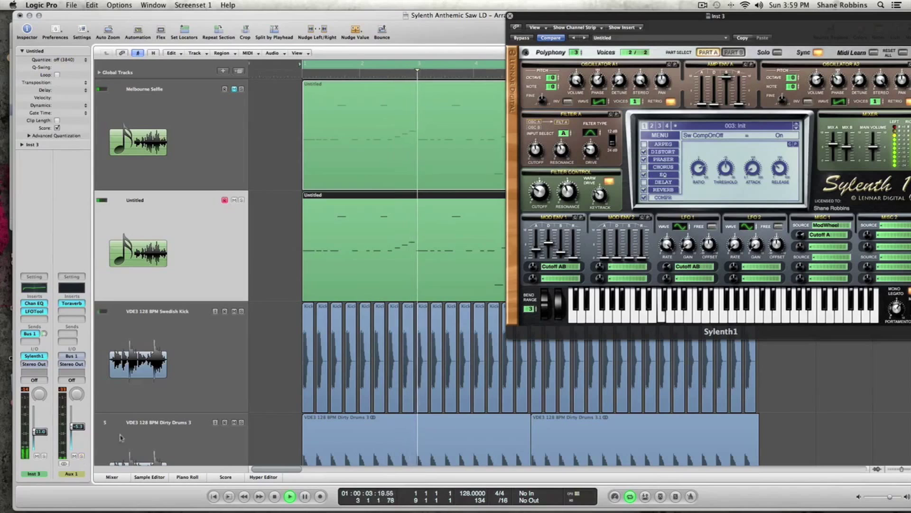
key("ctrl+Up")
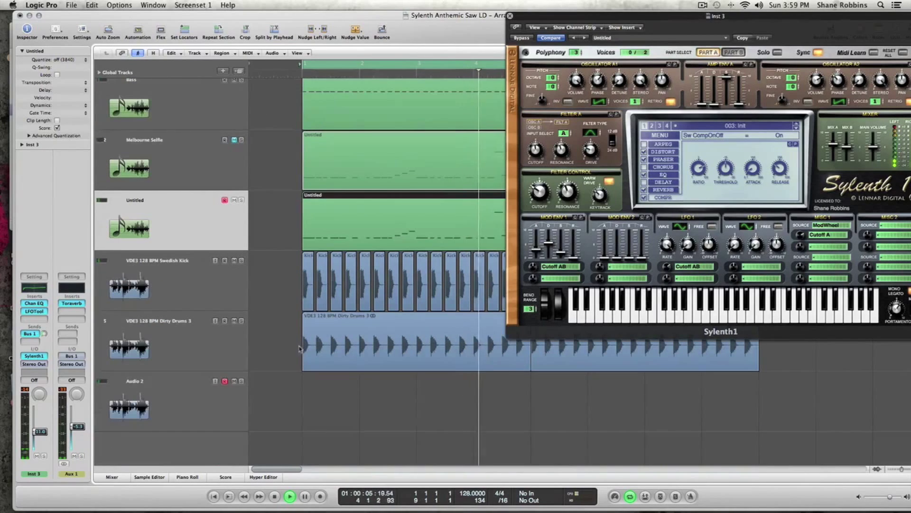
left_click(536, 152)
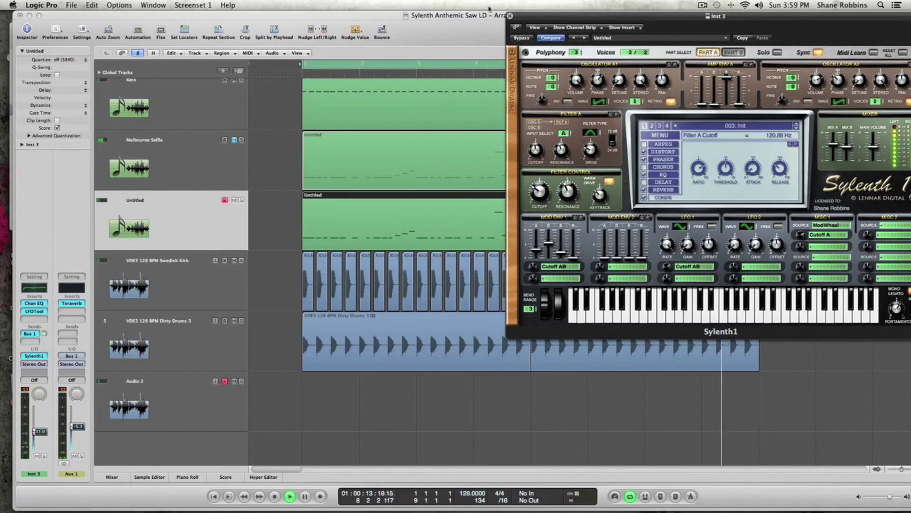
left_click(509, 15)
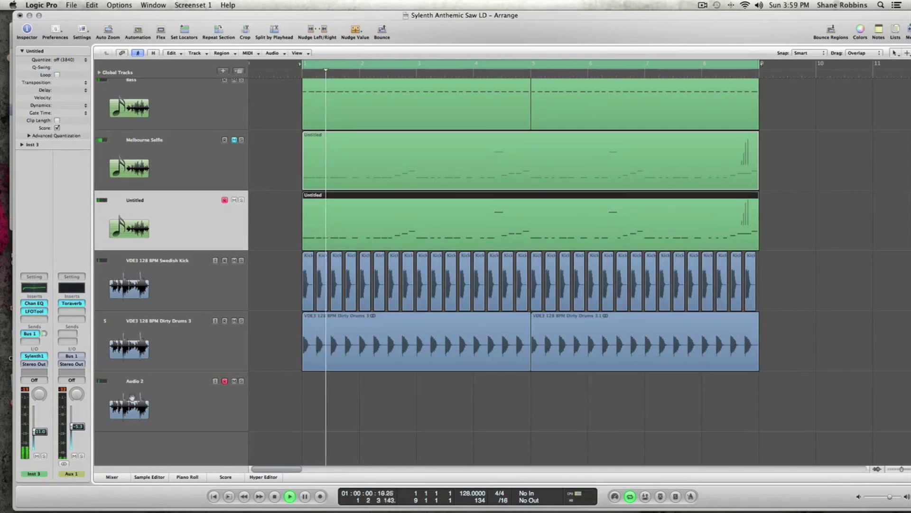
- Lower the duplicated lead track's channel volume slightly while the arrangement plays, and stop playback
left_click_drag(40, 432, 40, 433)
scroll(337, 382, "up", 5)
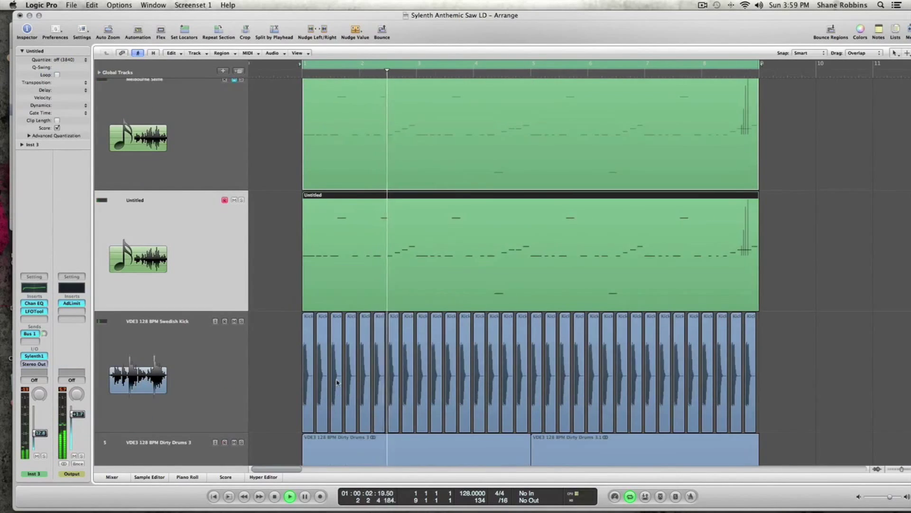
key("super+Right")
key("space")
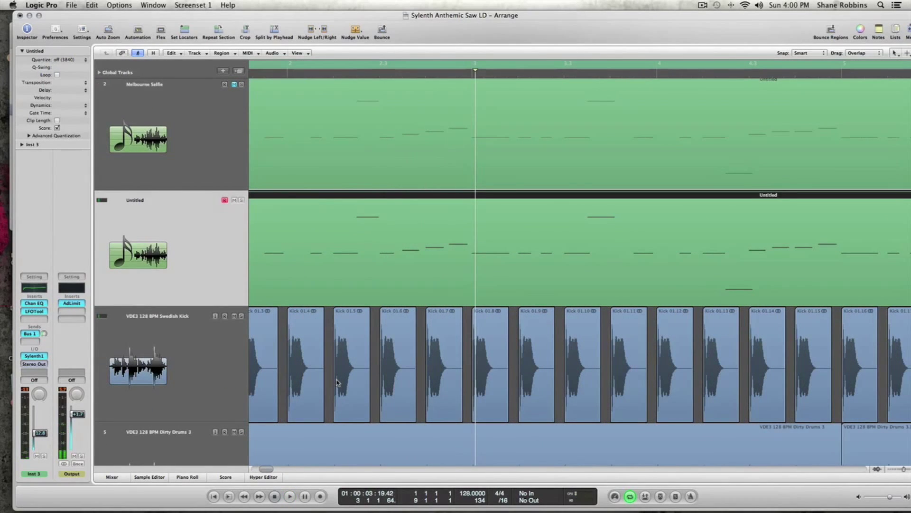